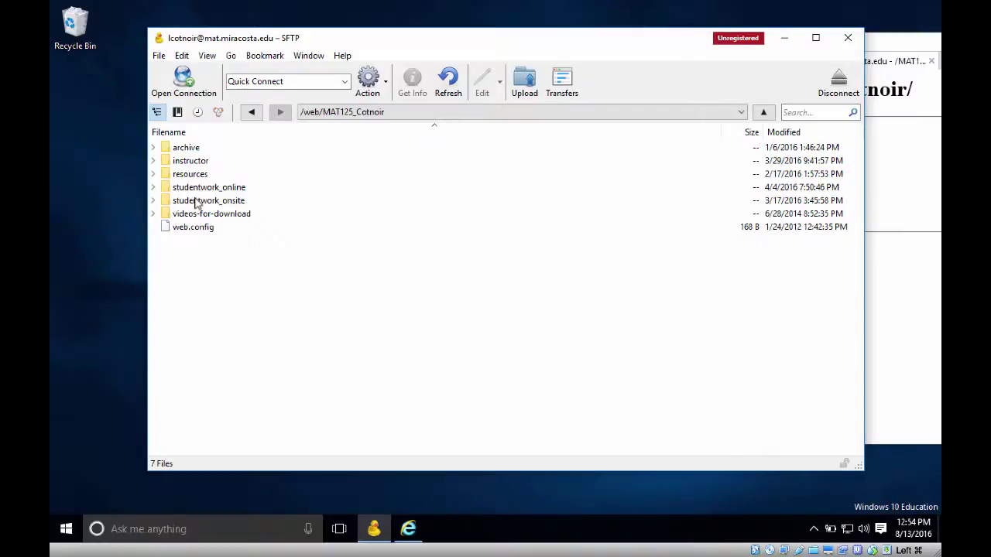
Open the studentwork_online class folder and go into the YourLastName_YourFirstName folder inside it.
{"action": "left_click", "coordinate": [195, 190]}
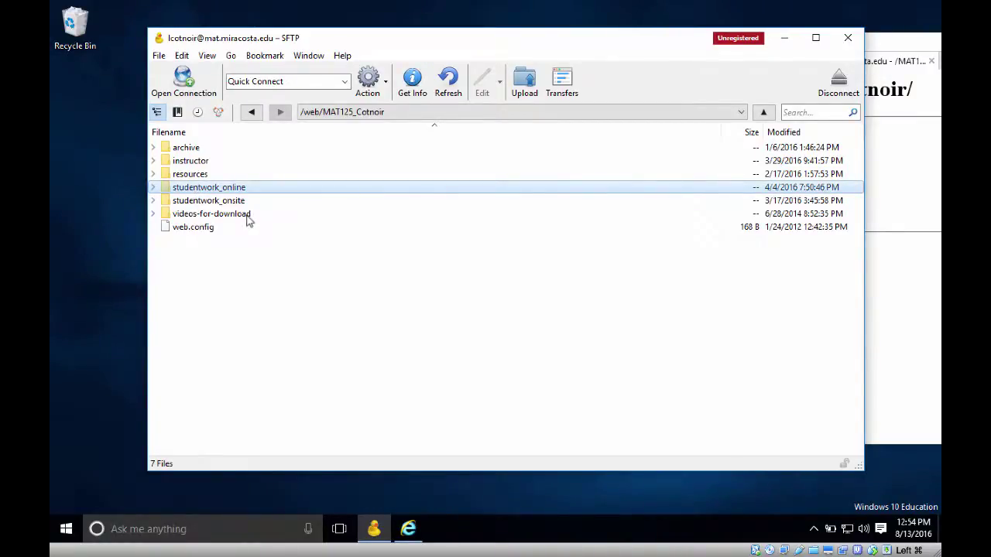
{"action": "left_click", "coordinate": [209, 204]}
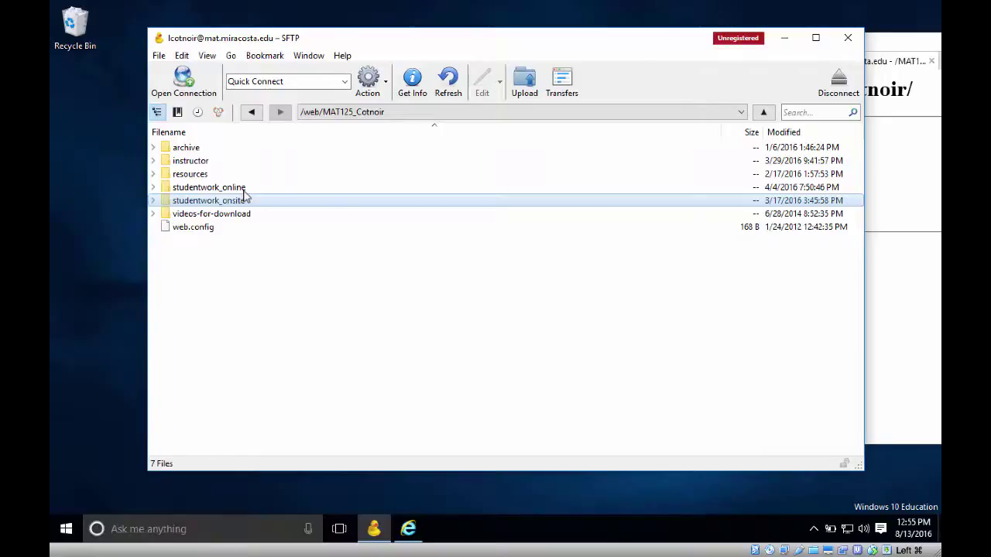
{"action": "left_click", "coordinate": [217, 191]}
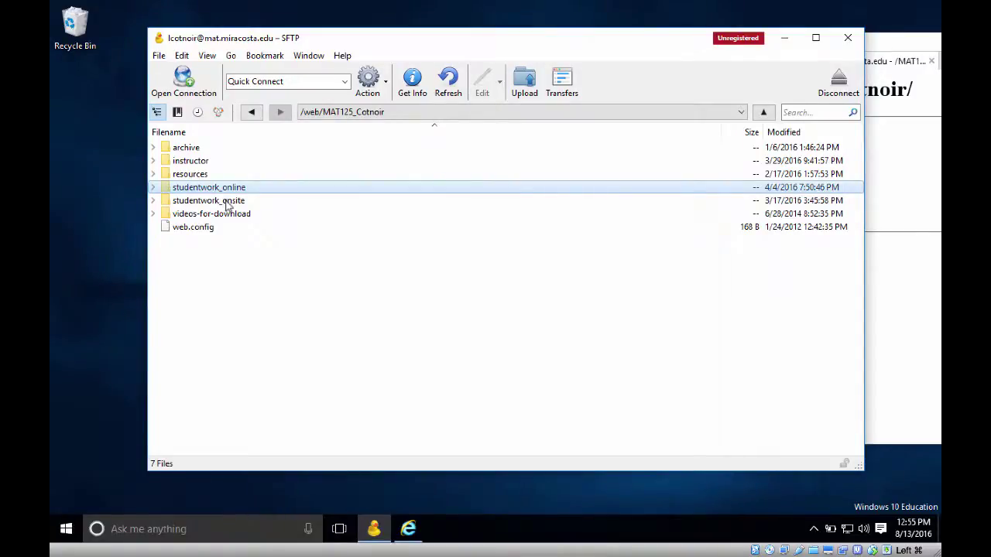
{"action": "double_click", "coordinate": [167, 192]}
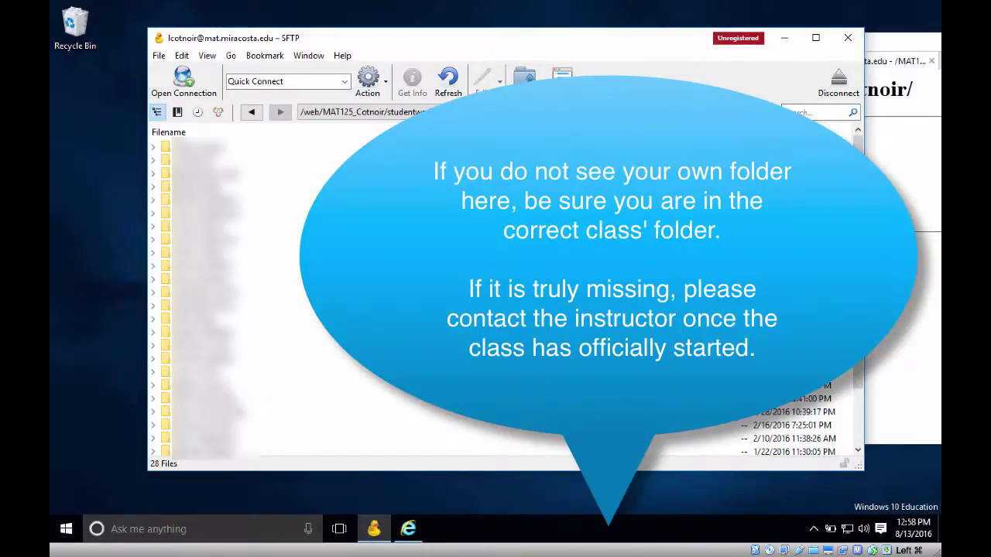
{"action": "scroll", "coordinate": [861, 384], "scroll_direction": "down", "scroll_amount": 2}
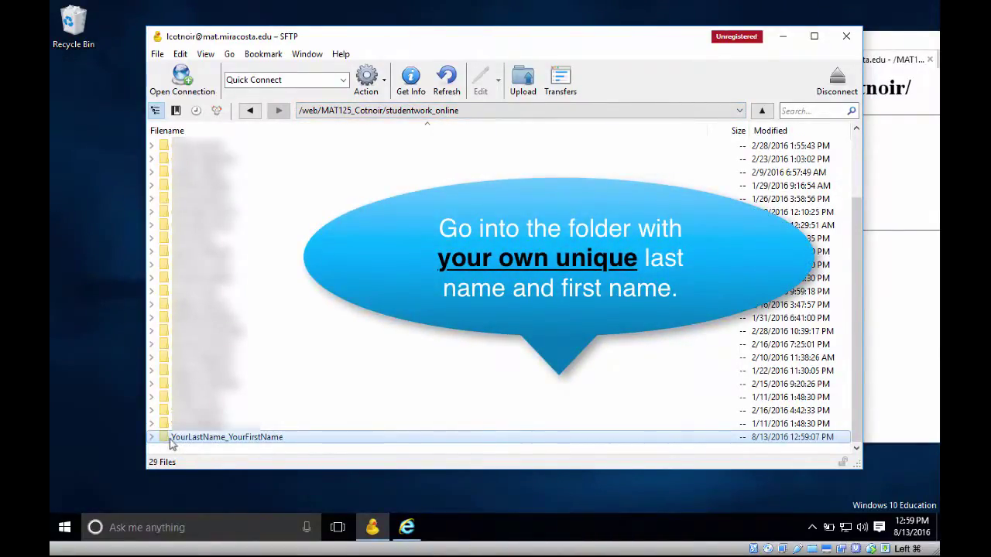
{"action": "double_click", "coordinate": [166, 438]}
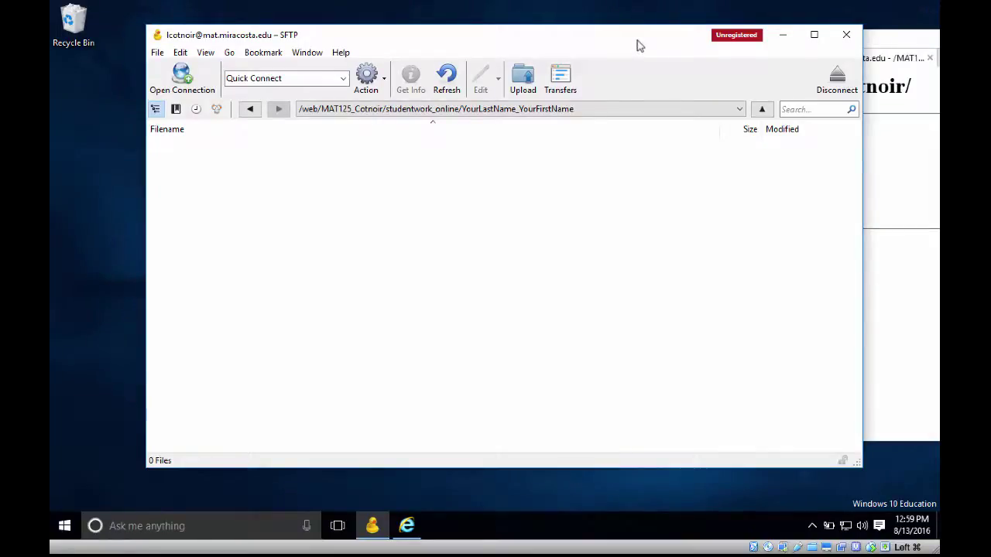
{"action": "left_click_drag", "start_coordinate": [640, 46], "coordinate": [615, 57]}
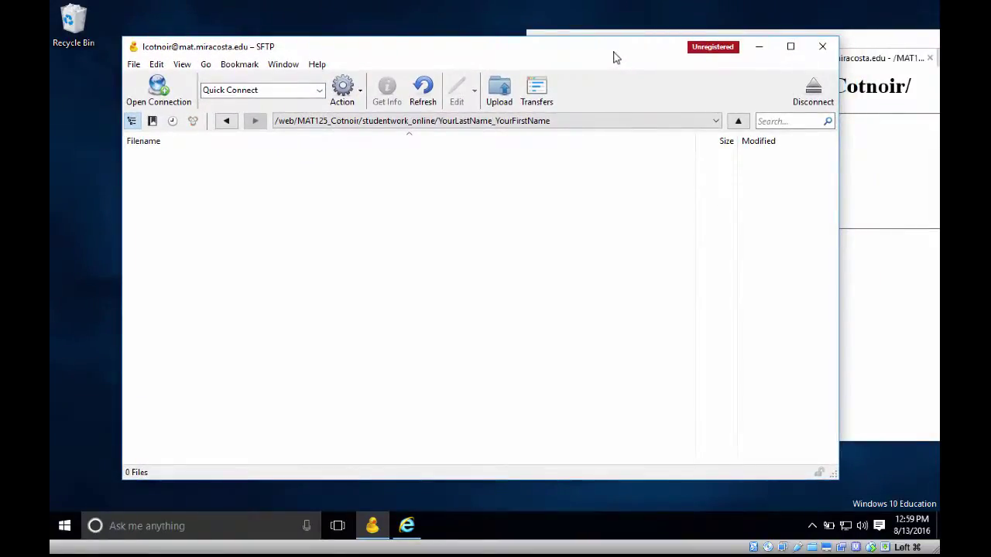
Create a bookmark for the current YourLastName_YourFirstName folder, checking its path, and reconnect through the new bookmark.
{"action": "left_click", "coordinate": [249, 68]}
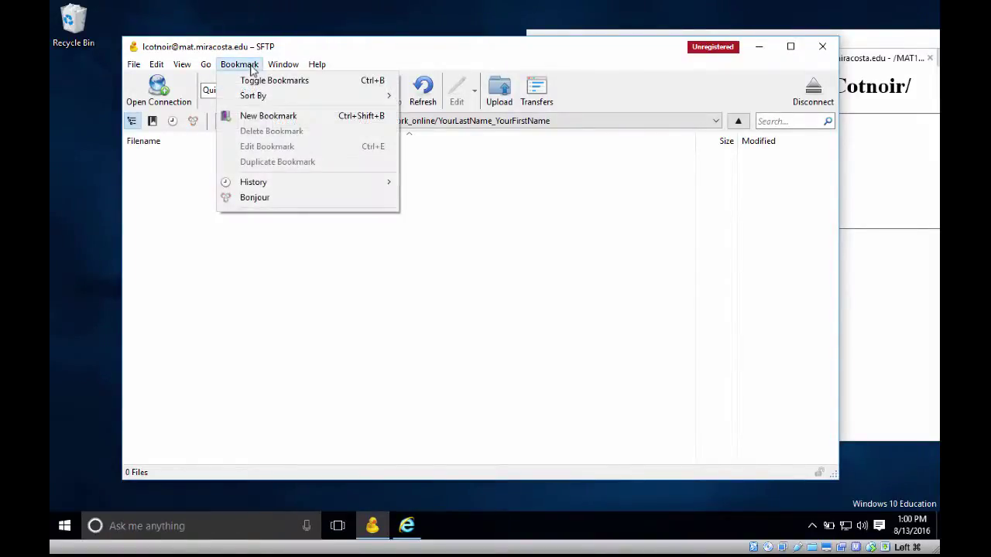
{"action": "left_click", "coordinate": [262, 117]}
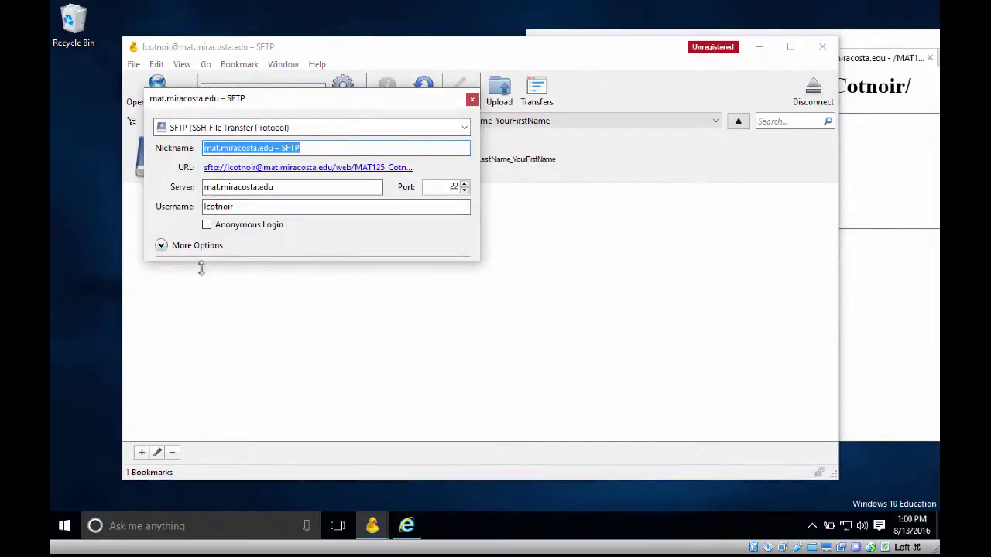
{"action": "left_click", "coordinate": [161, 247]}
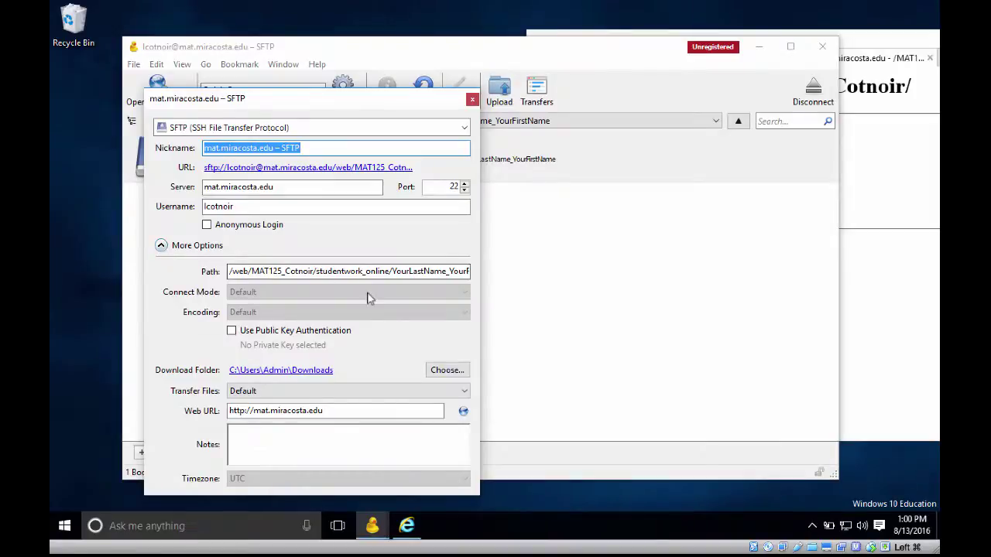
{"action": "left_click", "coordinate": [231, 272]}
{"action": "left_click_drag", "start_coordinate": [231, 272], "coordinate": [490, 283]}
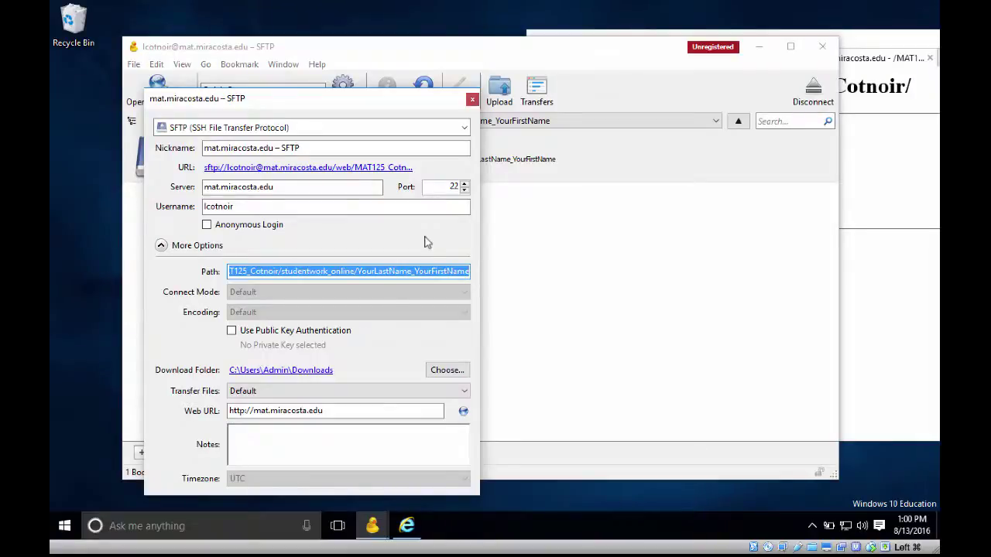
{"action": "left_click", "coordinate": [471, 99]}
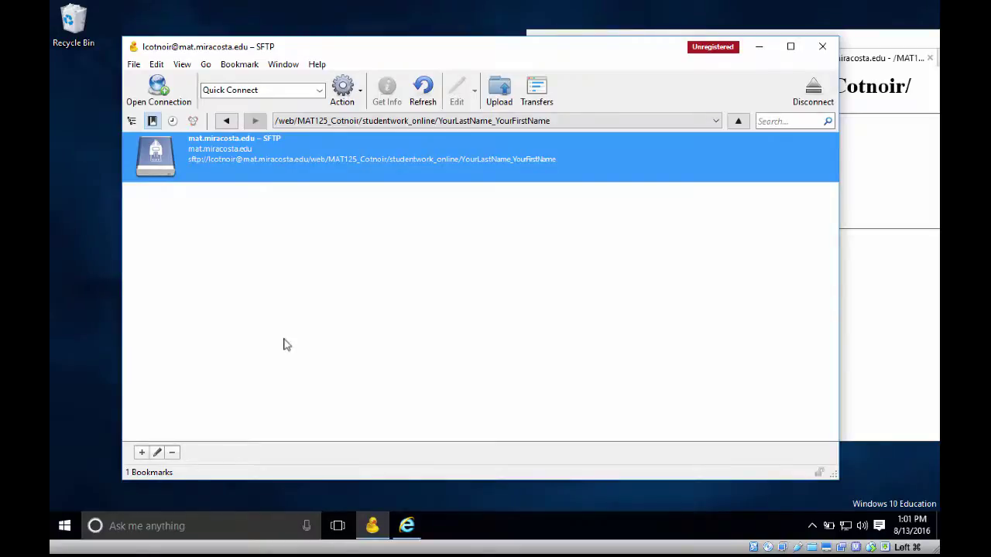
{"action": "double_click", "coordinate": [159, 159]}
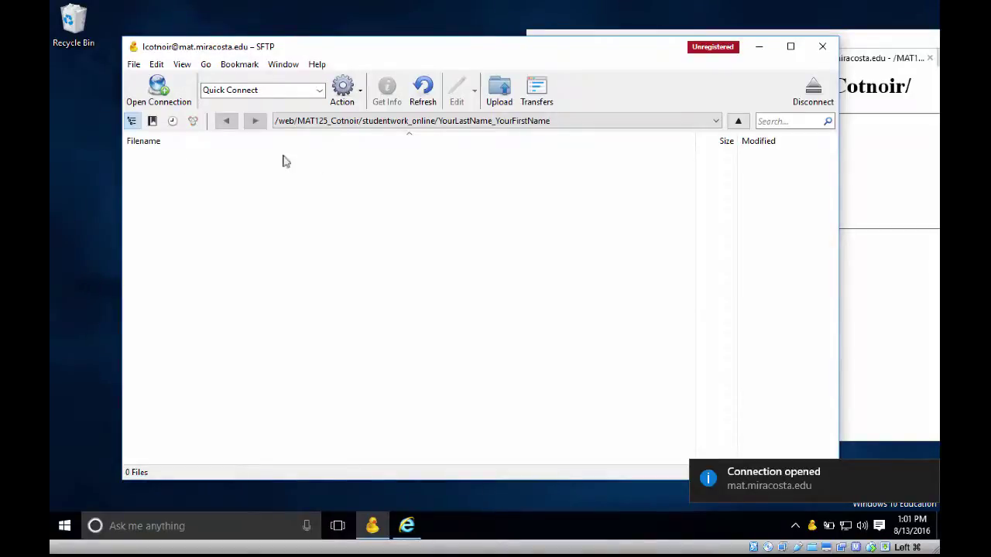
{"action": "left_click", "coordinate": [365, 121]}
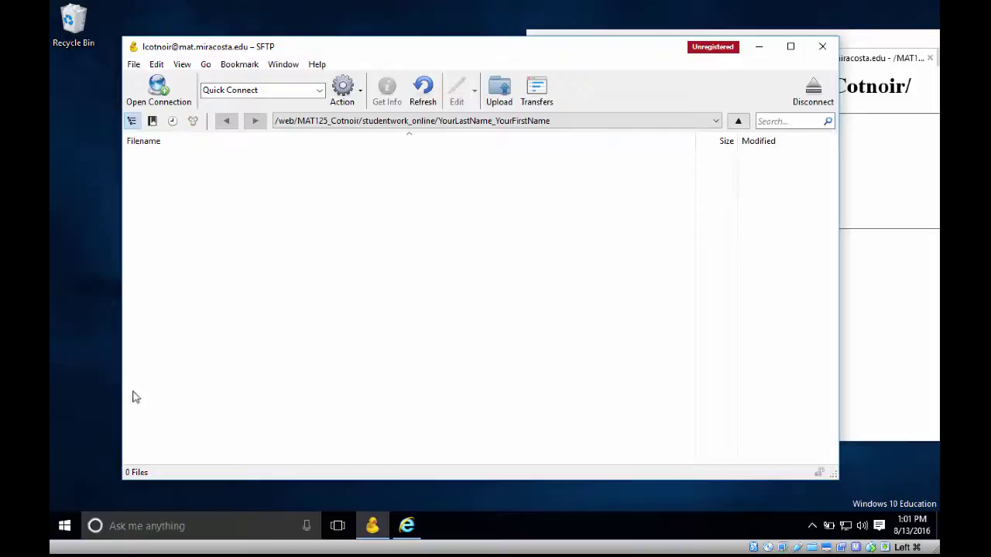
Find and open Notepad and write "this is a test" in the blank document.
{"action": "left_click", "coordinate": [65, 527]}
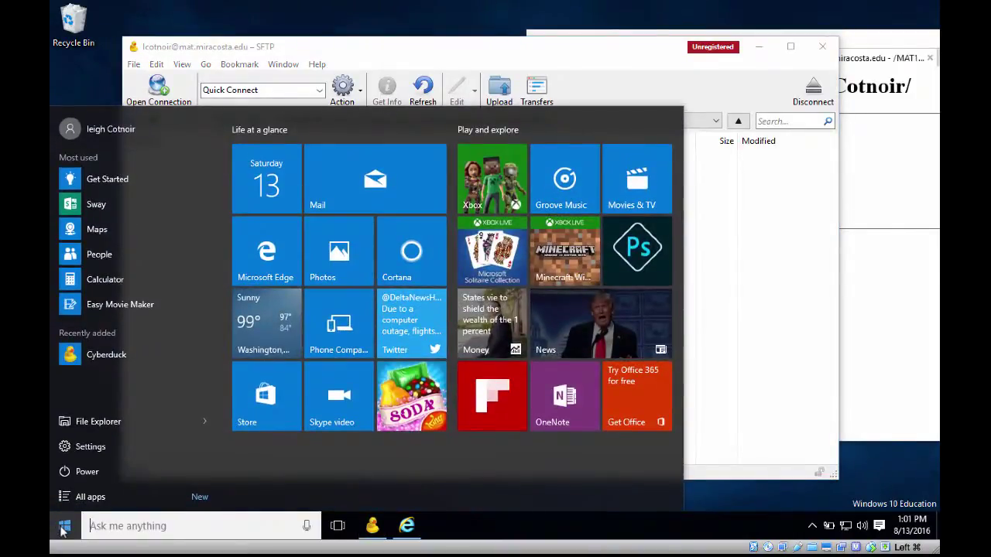
{"action": "left_click", "coordinate": [124, 528]}
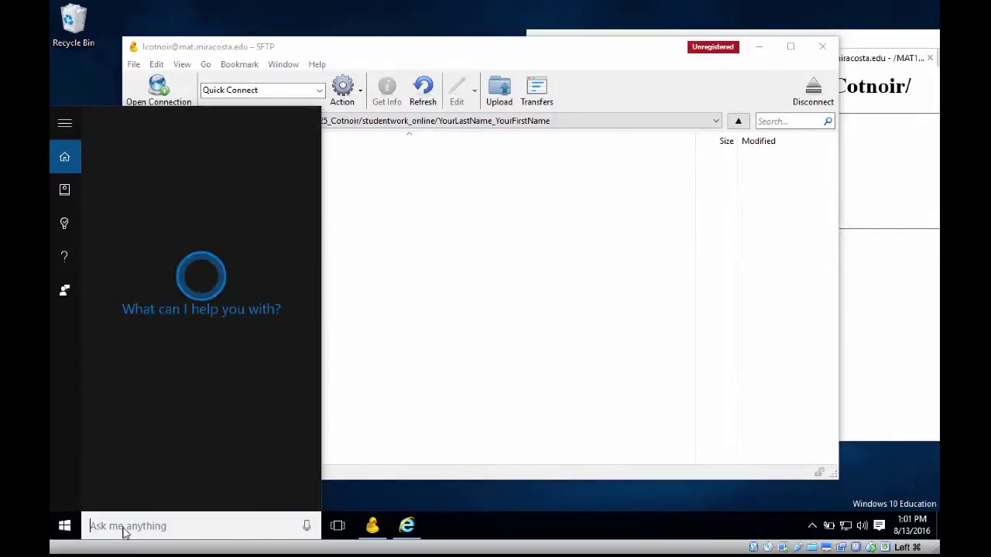
{"action": "type", "text": "notepad"}
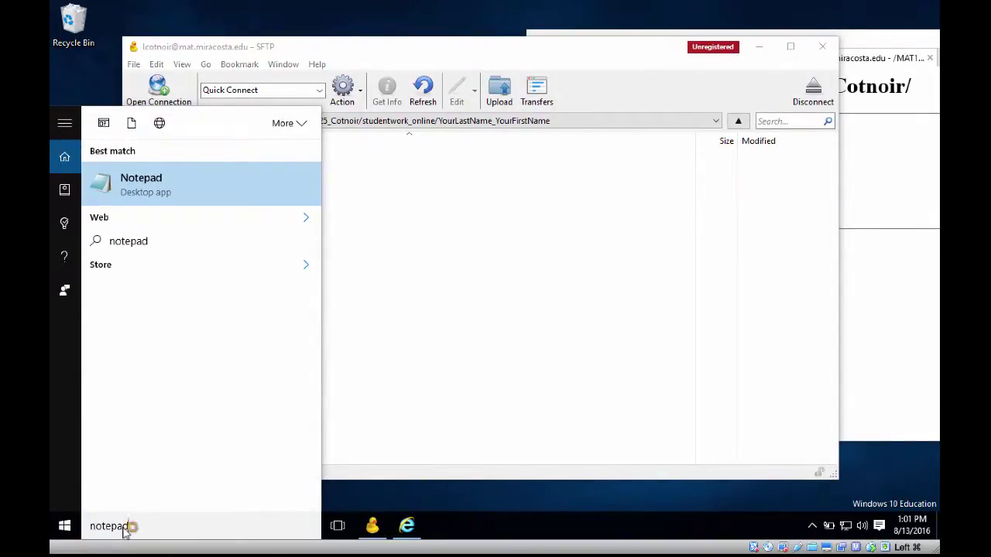
{"action": "key", "text": "Return"}
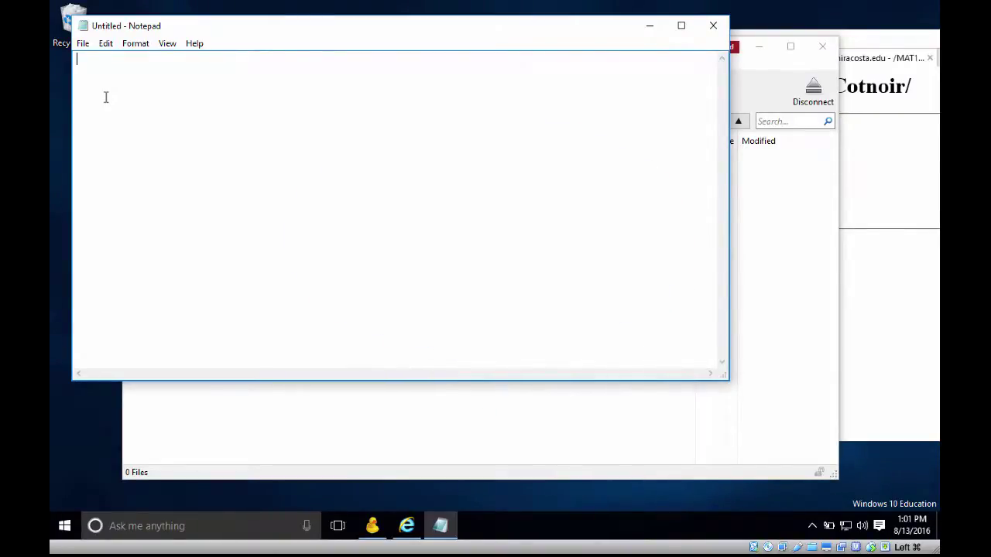
{"action": "type", "text": "this is a test"}
Save the note to the Desktop as test.txt and close Notepad.
{"action": "left_click", "coordinate": [83, 44]}
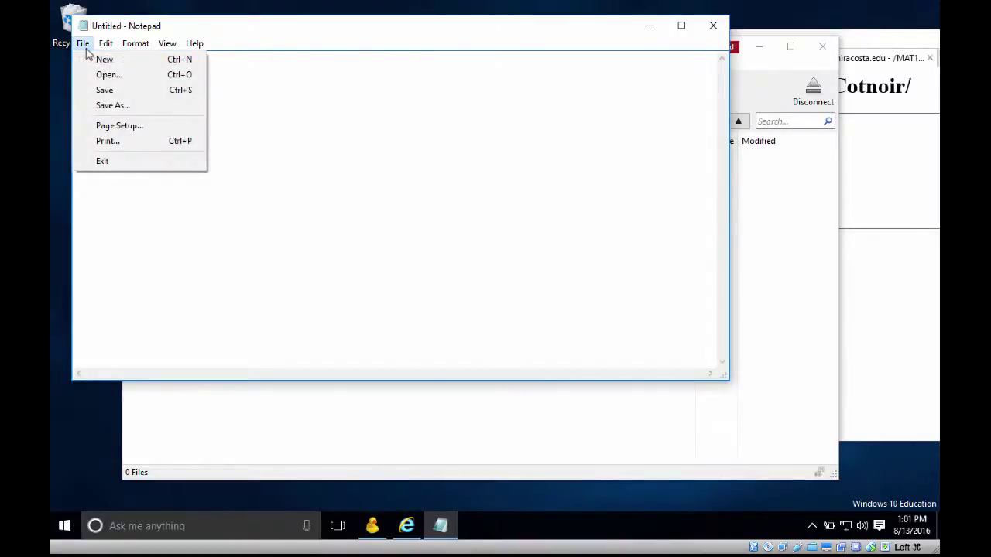
{"action": "left_click", "coordinate": [103, 92]}
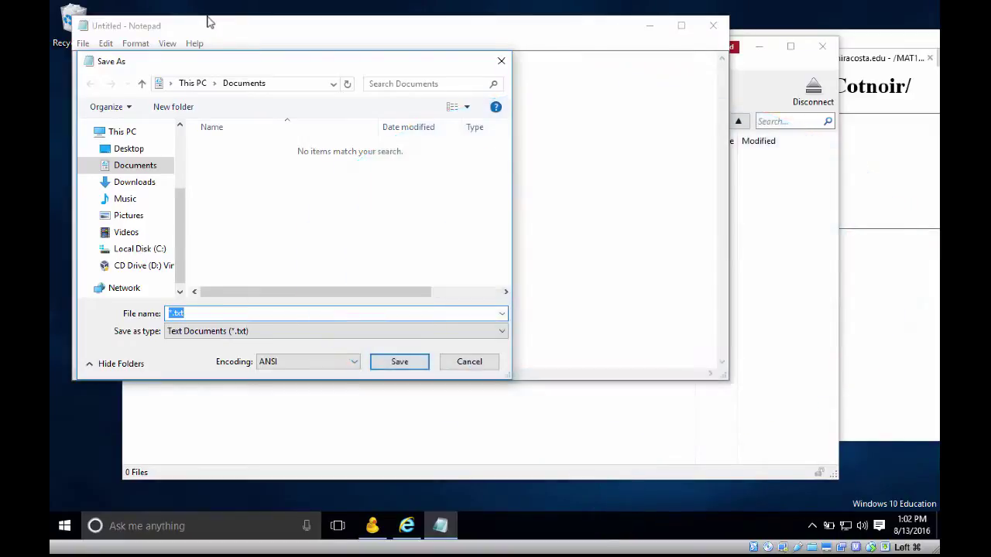
{"action": "left_click", "coordinate": [128, 149]}
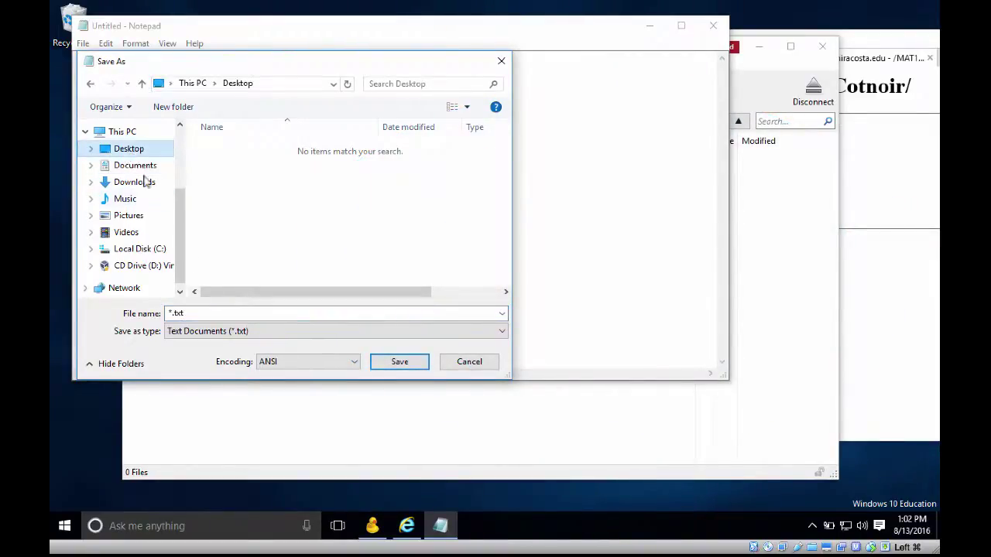
{"action": "left_click", "coordinate": [178, 313]}
{"action": "left_click", "coordinate": [172, 312]}
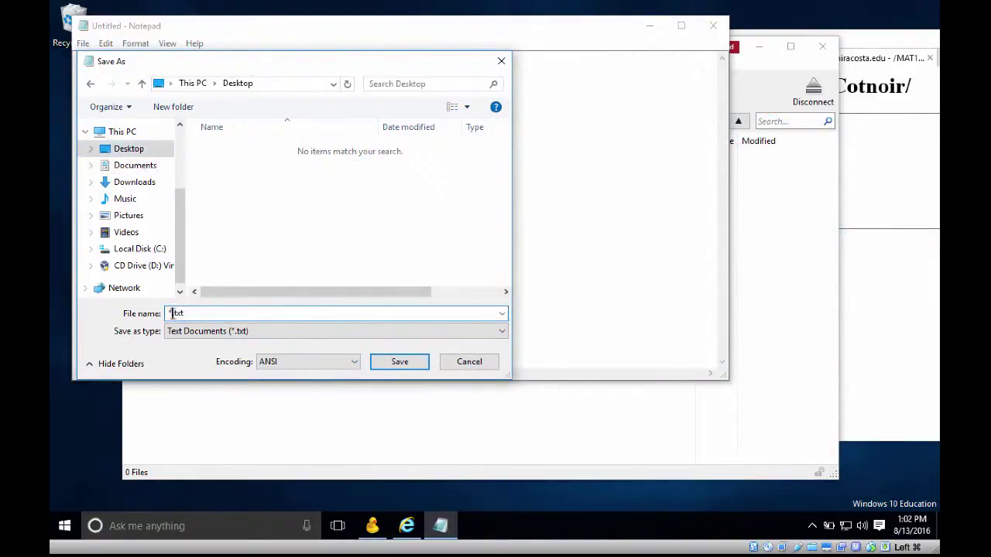
{"action": "key", "text": "BackSpace"}
{"action": "type", "text": "test"}
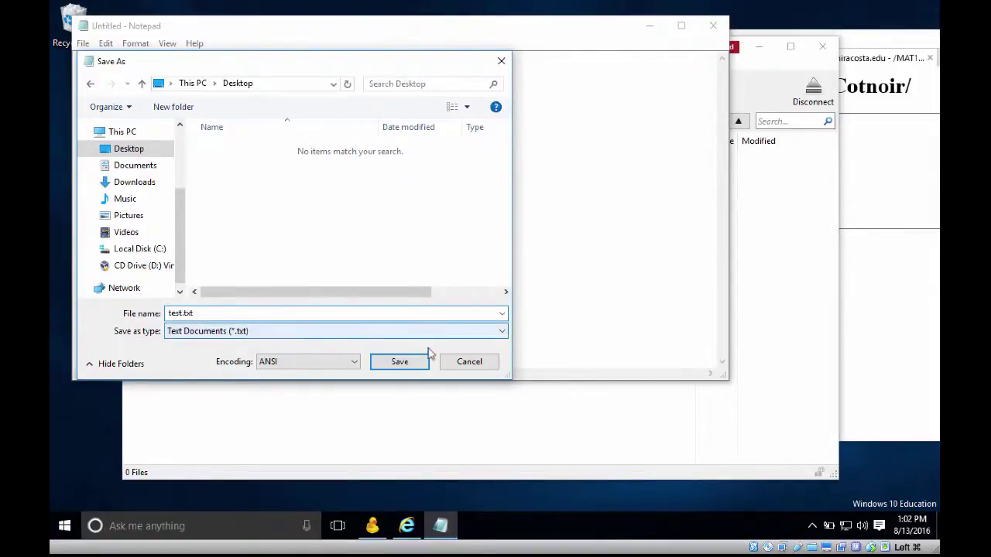
{"action": "left_click", "coordinate": [399, 362]}
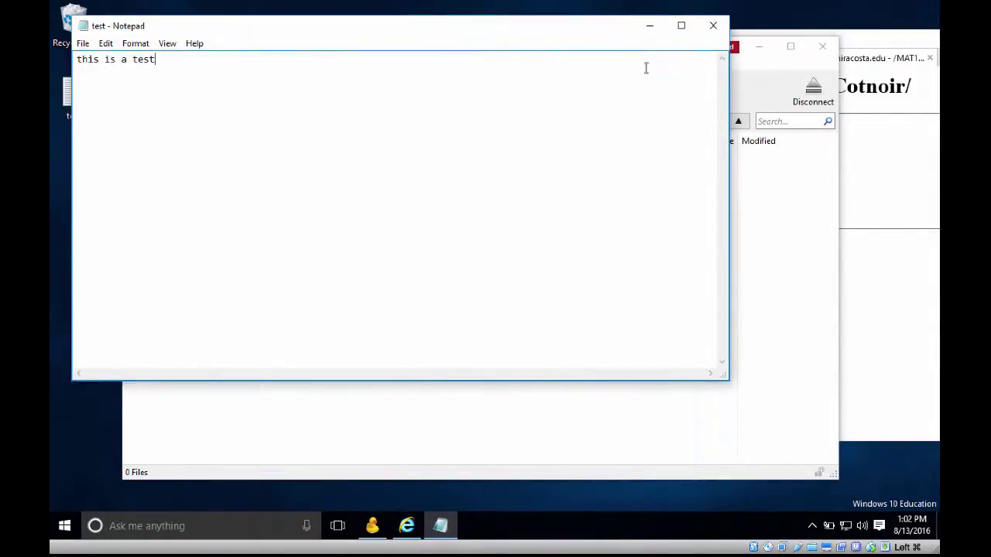
{"action": "left_click", "coordinate": [713, 27]}
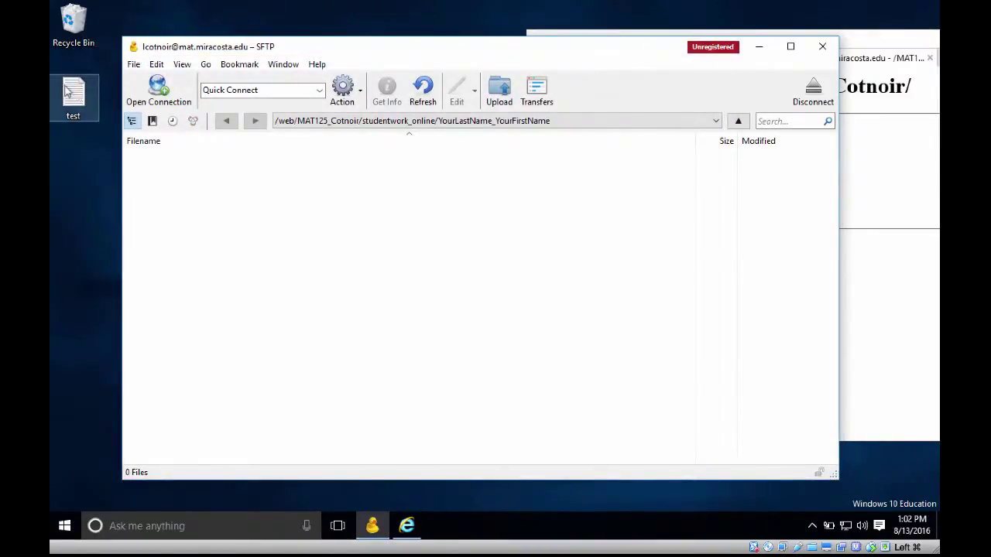
Upload test.txt from the desktop into the YourLastName_YourFirstName server folder, and move the transfer window off the desktop file.
{"action": "left_click_drag", "start_coordinate": [68, 94], "coordinate": [223, 246]}
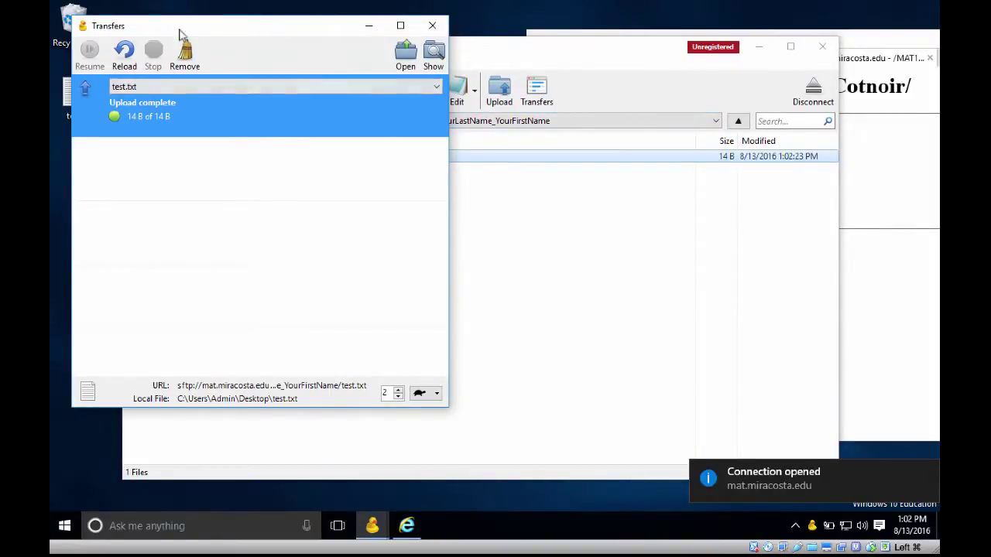
{"action": "left_click_drag", "start_coordinate": [196, 29], "coordinate": [206, 59]}
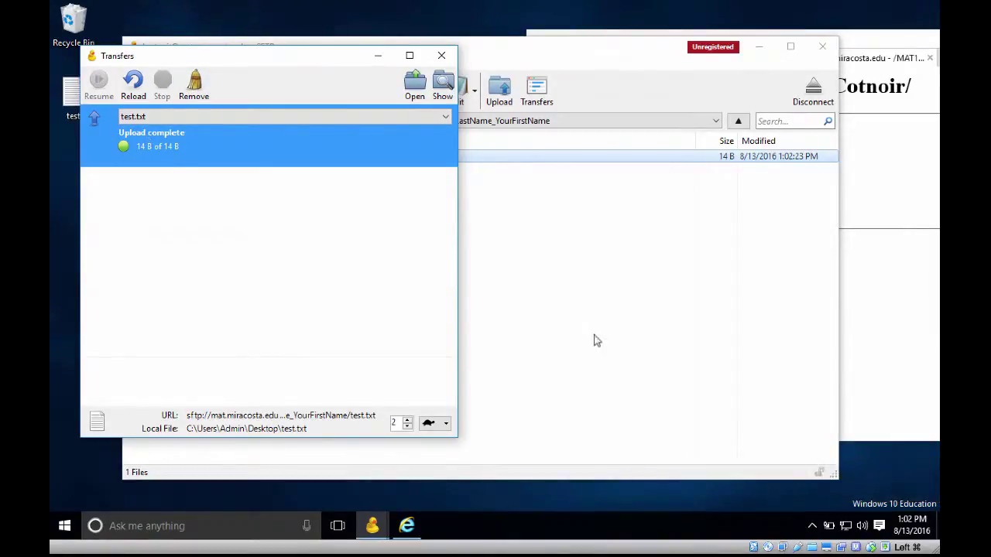
Switch to Internet Explorer, browse through studentwork_online to the YourLastName_YourFirstName folder, and open the uploaded test.txt.
{"action": "left_click", "coordinate": [892, 164]}
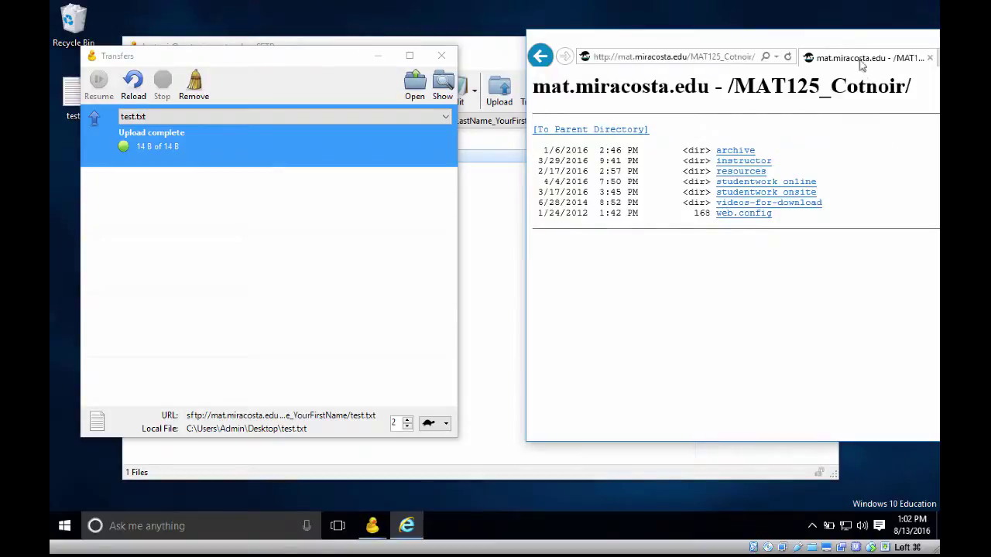
{"action": "left_click_drag", "start_coordinate": [882, 40], "coordinate": [710, 80]}
{"action": "left_click", "coordinate": [503, 100]}
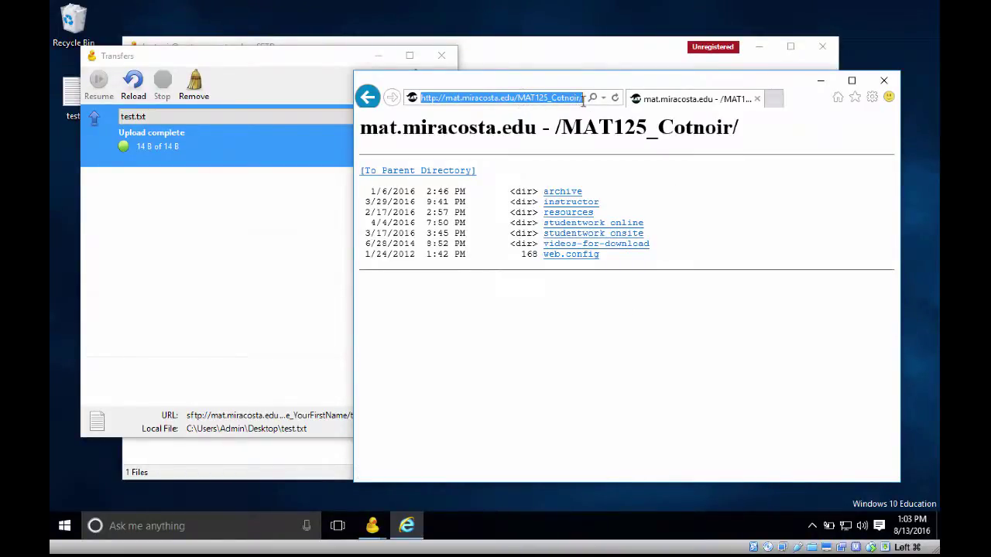
{"action": "left_click", "coordinate": [626, 225]}
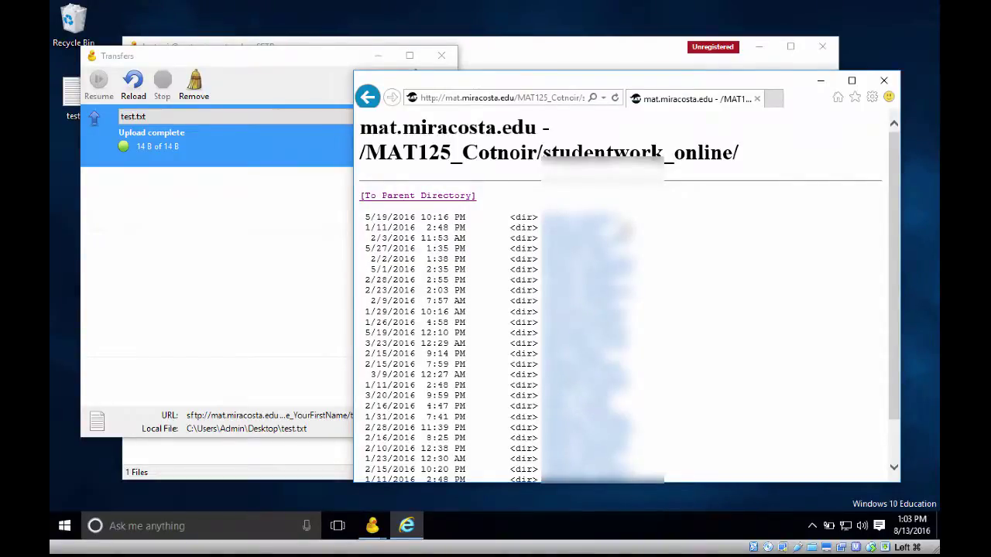
{"action": "scroll", "coordinate": [581, 464], "scroll_direction": "down", "scroll_amount": 2}
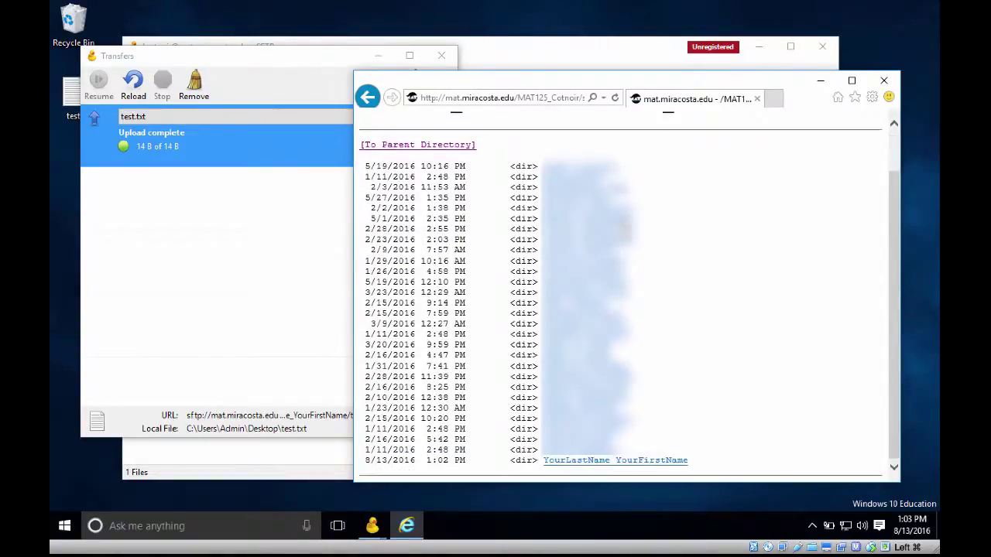
{"action": "left_click", "coordinate": [581, 461]}
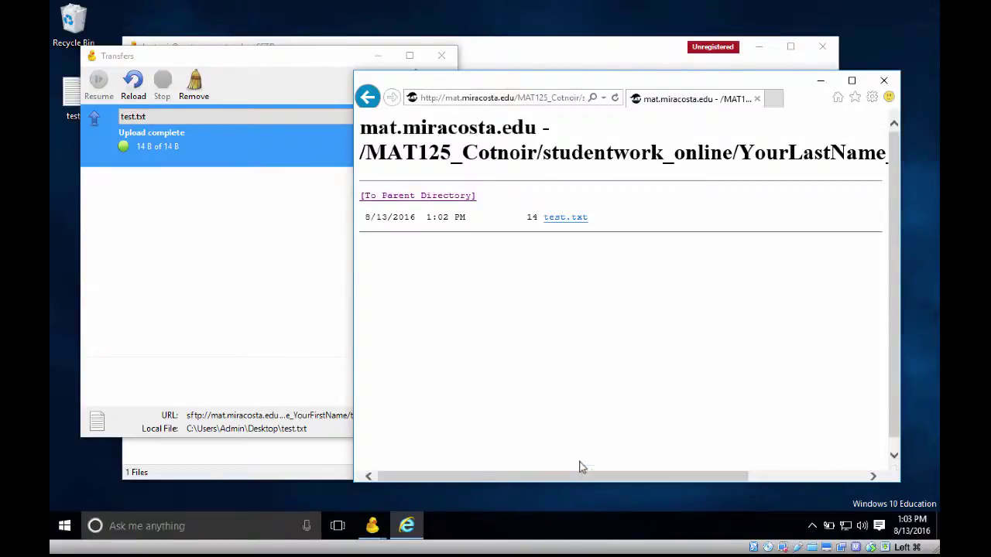
{"action": "left_click", "coordinate": [566, 223]}
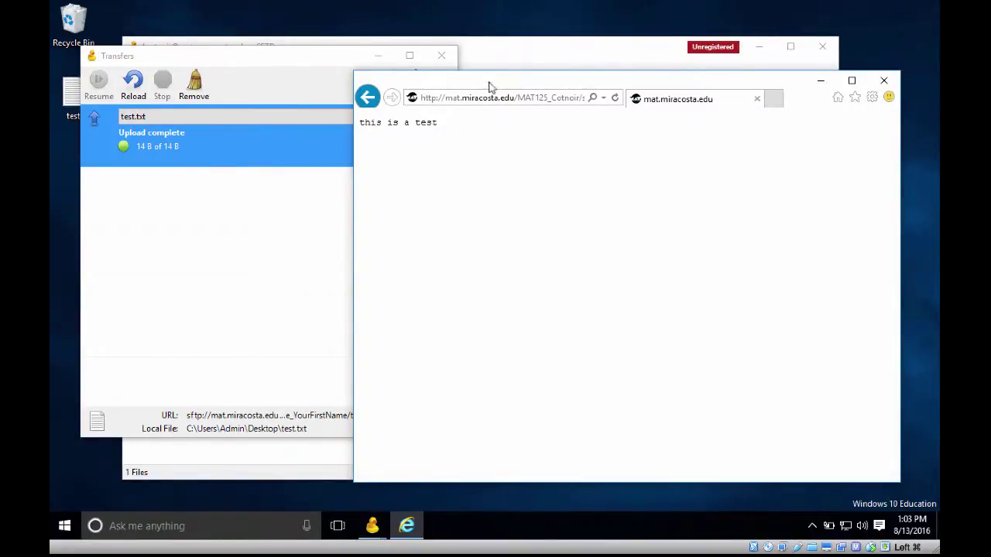
Shift the browser and Transfers windows aside and bring the Cyberduck SFTP file window back to the front.
{"action": "left_click_drag", "start_coordinate": [489, 82], "coordinate": [447, 82]}
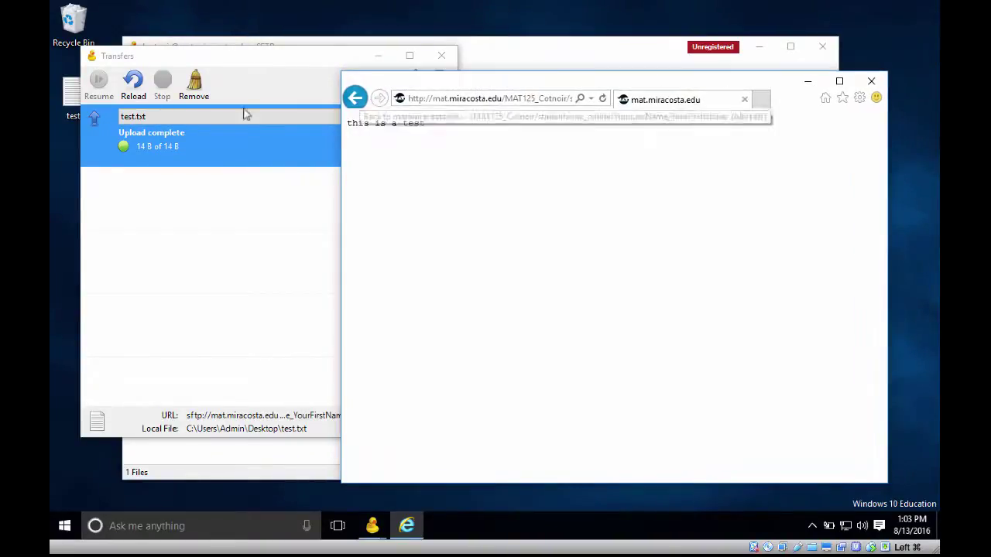
{"action": "left_click", "coordinate": [270, 68]}
{"action": "left_click_drag", "start_coordinate": [271, 68], "coordinate": [259, 164]}
{"action": "left_click", "coordinate": [360, 52]}
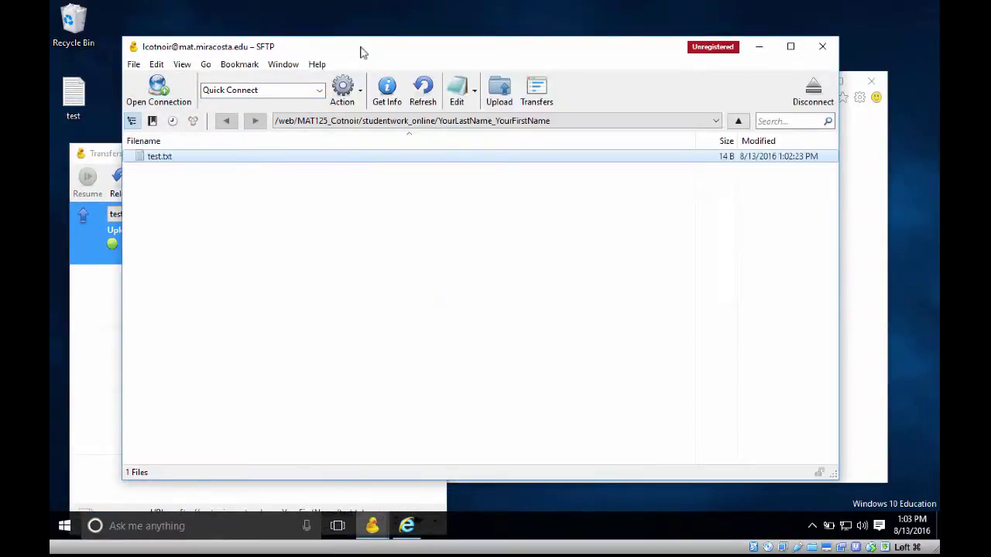
Delete test.txt from the YourLastName_YourFirstName server folder and confirm the deletion.
{"action": "right_click", "coordinate": [159, 159]}
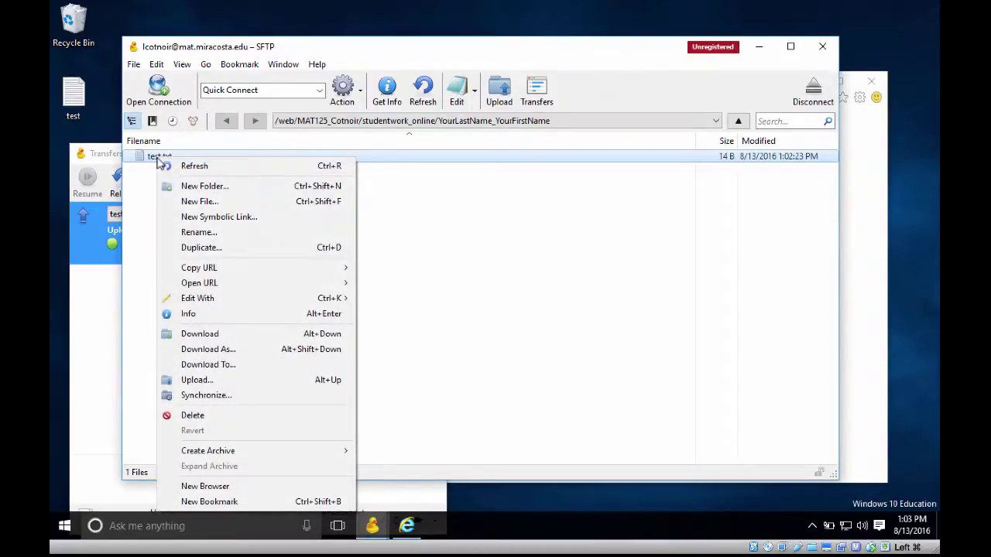
{"action": "left_click", "coordinate": [222, 421]}
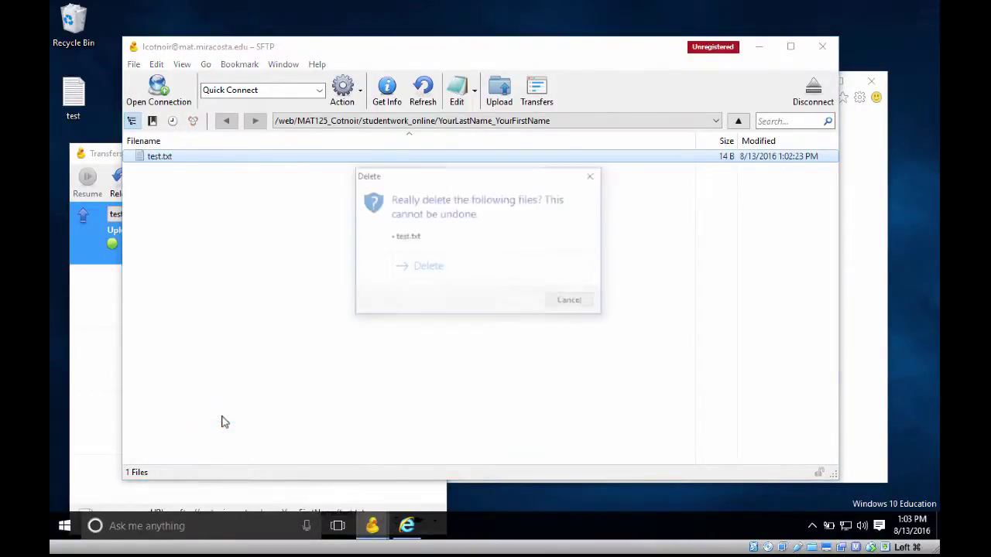
{"action": "left_click", "coordinate": [462, 268]}
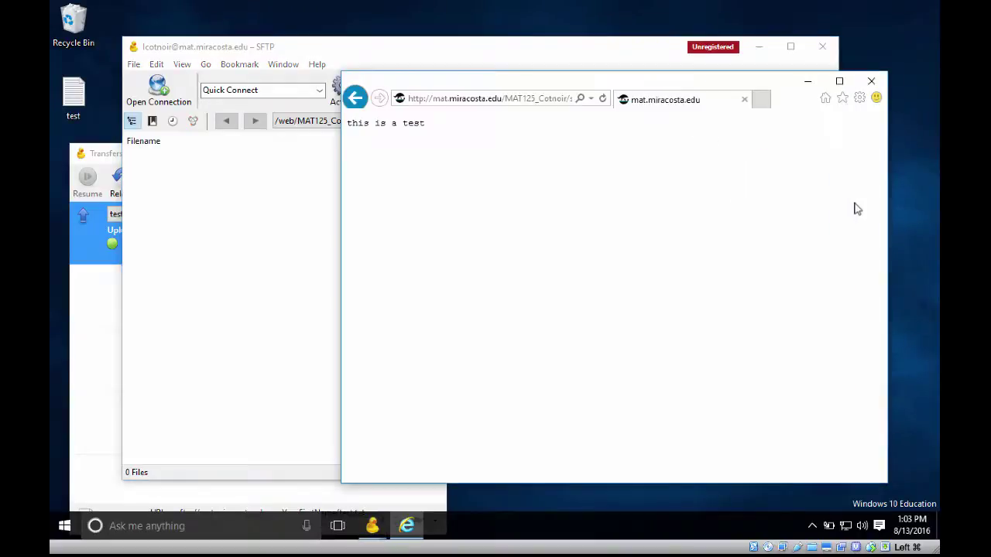
Switch to Internet Explorer, reload the test.txt page, and return to the YourLastName_YourFirstName folder listing and refresh it.
{"action": "left_click", "coordinate": [856, 209]}
{"action": "left_click", "coordinate": [545, 98]}
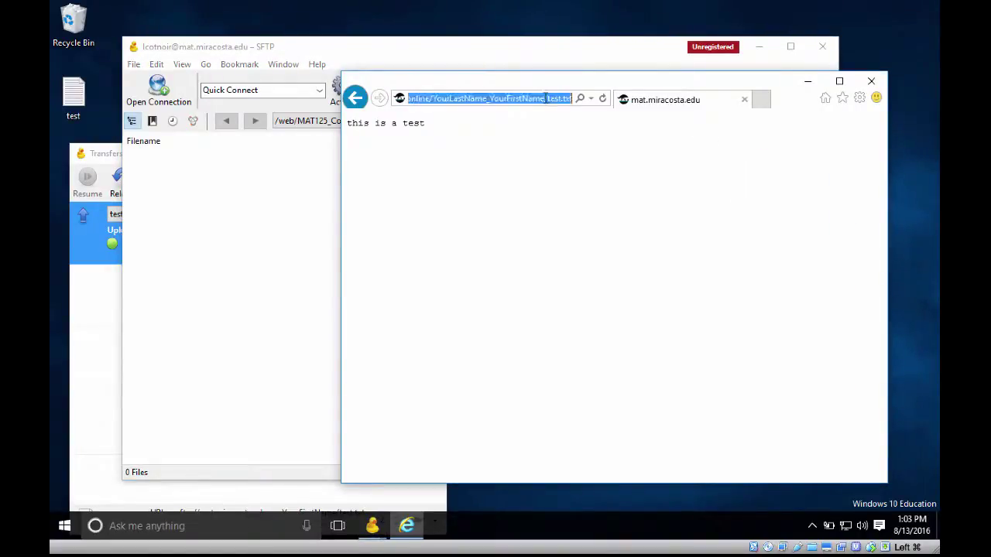
{"action": "left_click", "coordinate": [603, 99]}
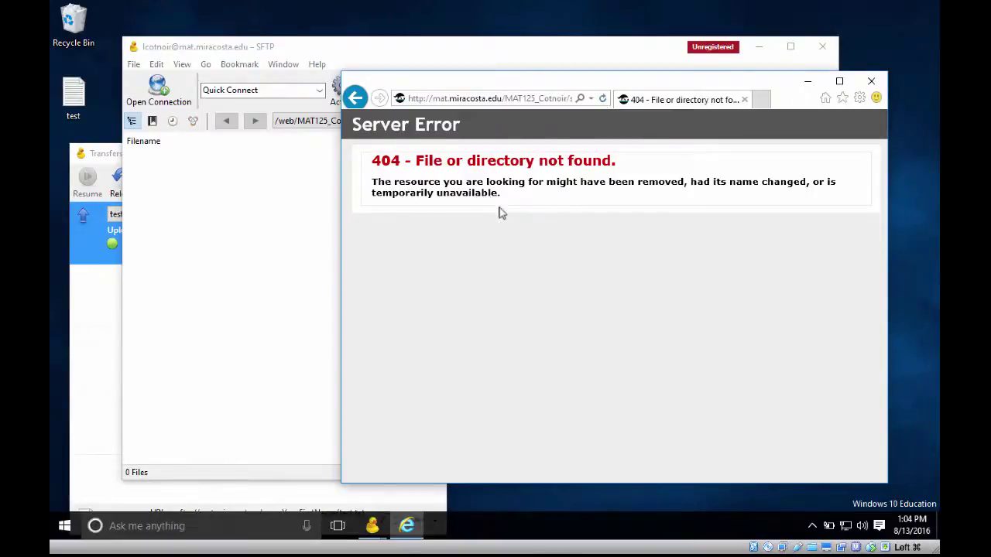
{"action": "left_click", "coordinate": [356, 99]}
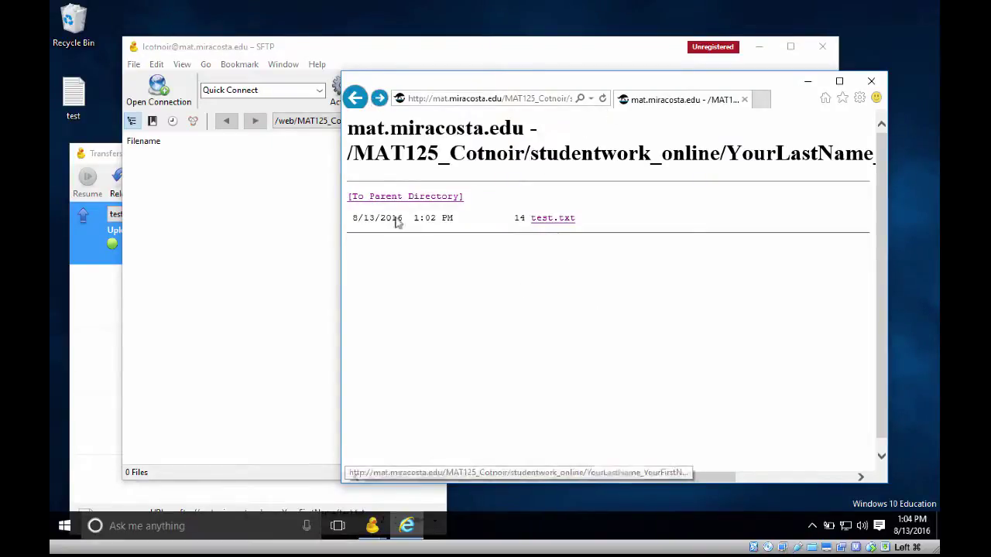
{"action": "left_click", "coordinate": [603, 99]}
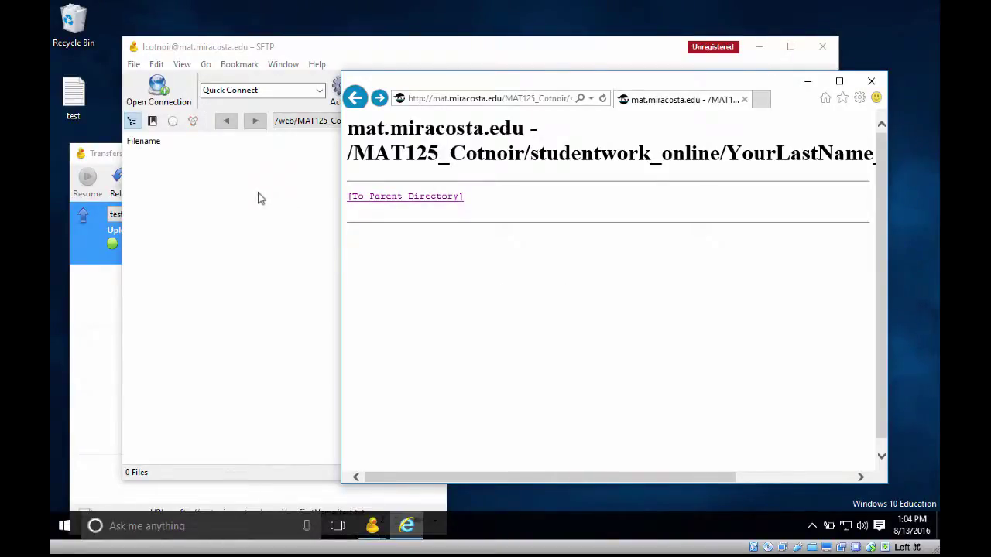
Open the desktop test file in Notepad and save a copy on the Desktop as index.html with the file type All Files.
{"action": "left_click", "coordinate": [75, 94]}
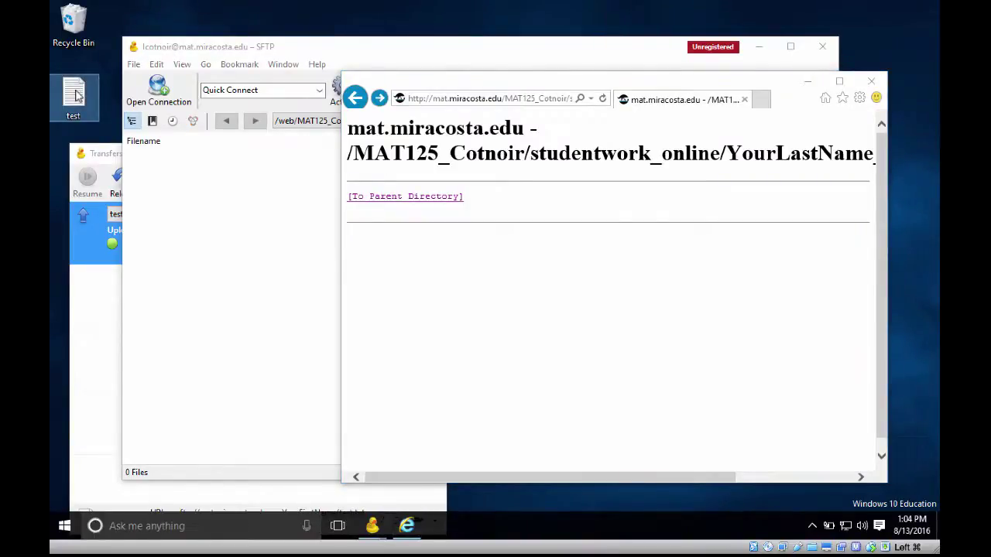
{"action": "double_click", "coordinate": [75, 95]}
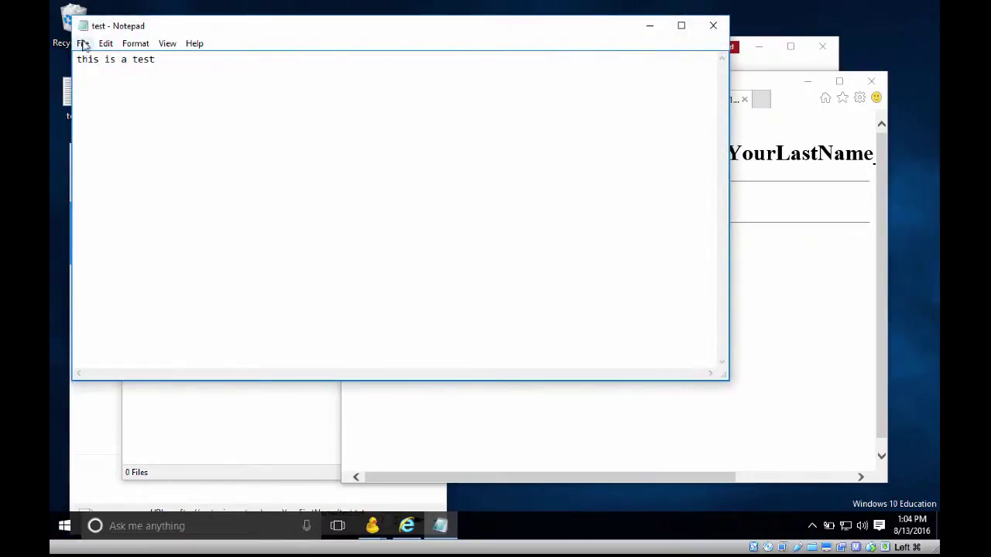
{"action": "left_click", "coordinate": [84, 45]}
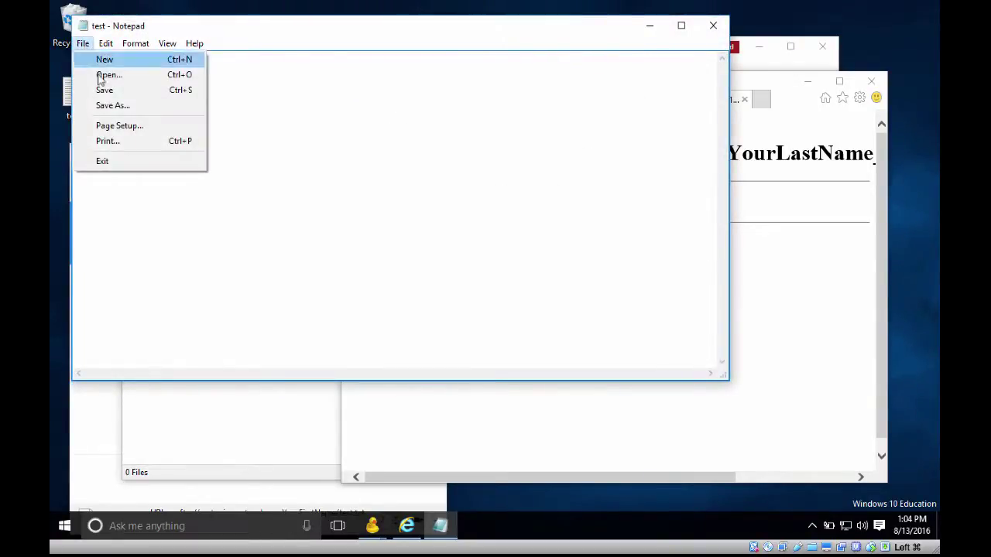
{"action": "left_click", "coordinate": [109, 106]}
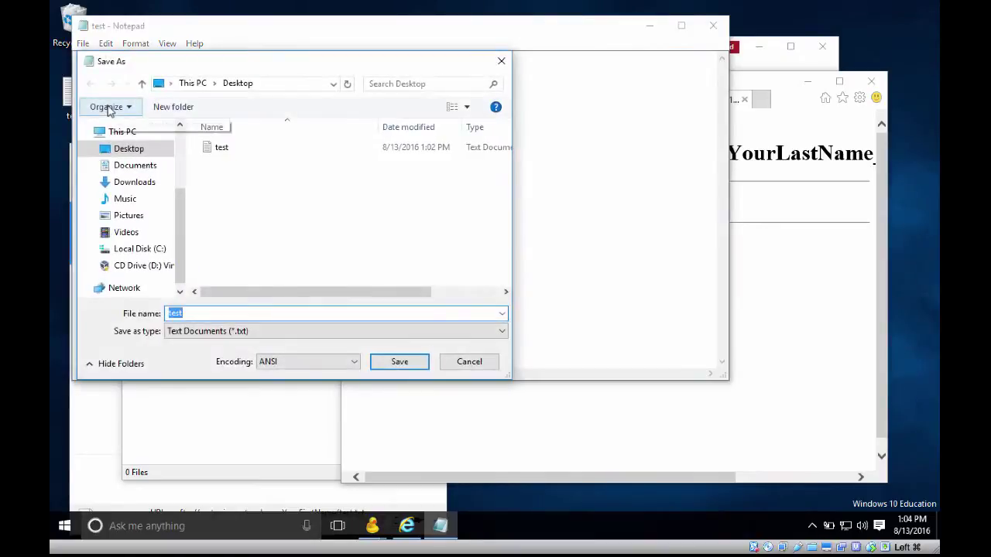
{"action": "left_click_drag", "start_coordinate": [191, 66], "coordinate": [257, 64]}
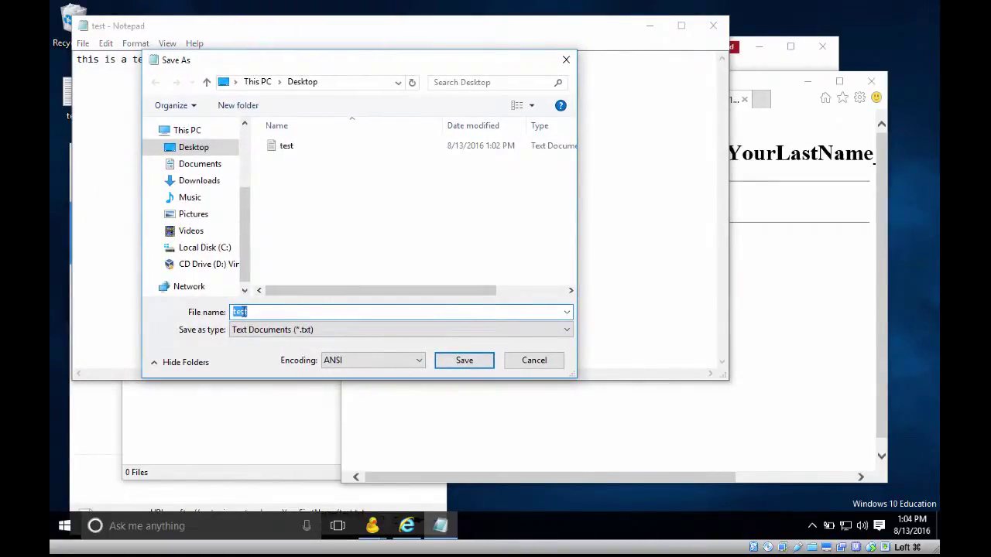
{"action": "type", "text": "index.html"}
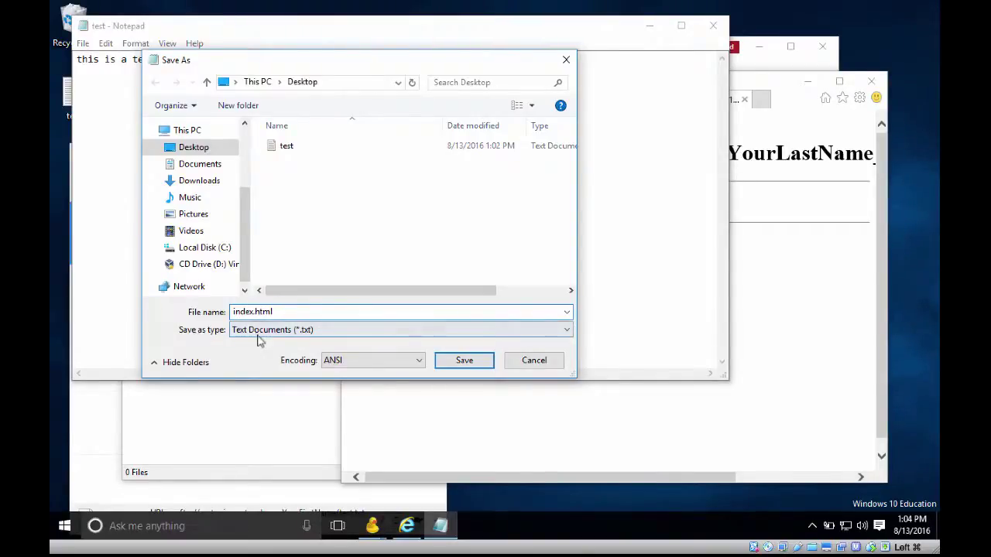
{"action": "left_click", "coordinate": [260, 331]}
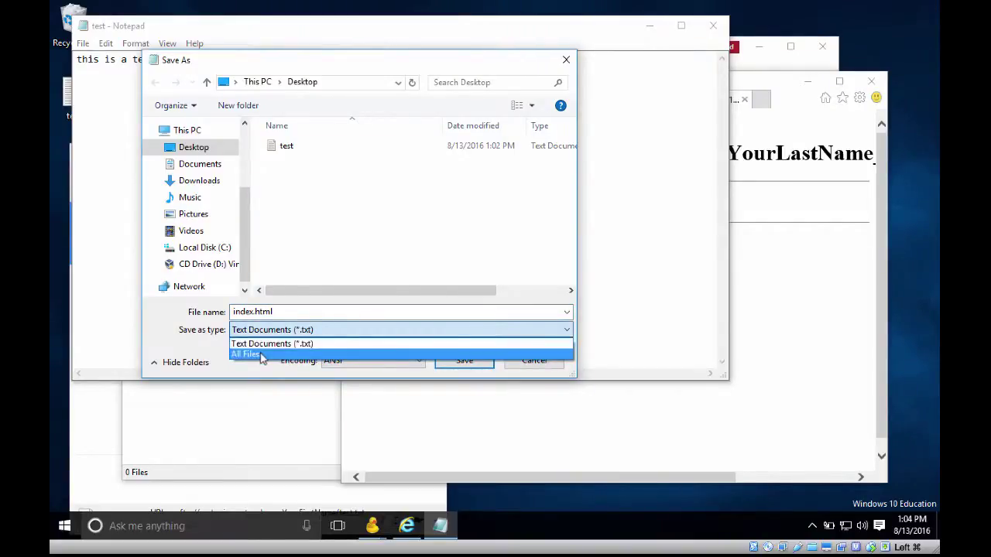
{"action": "left_click", "coordinate": [261, 356]}
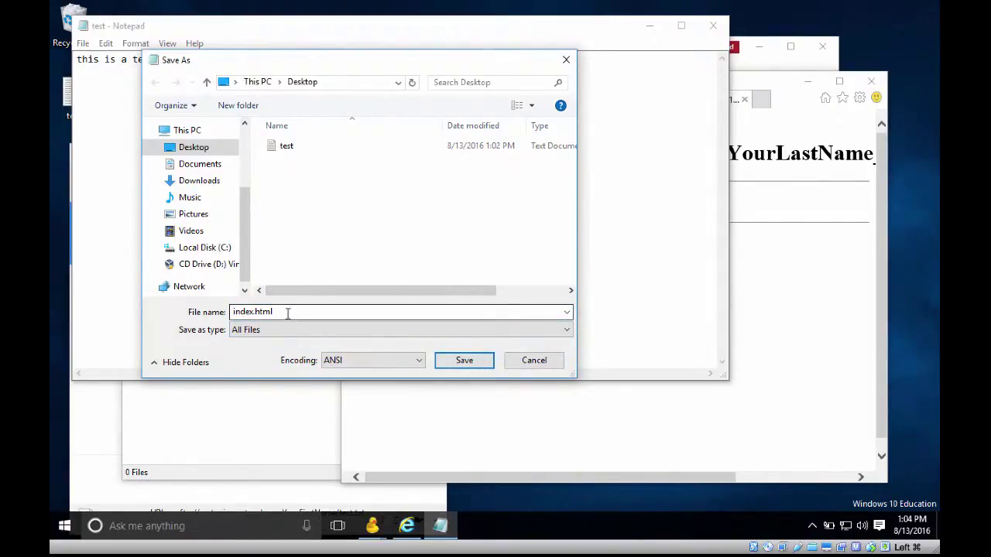
{"action": "double_click", "coordinate": [239, 311]}
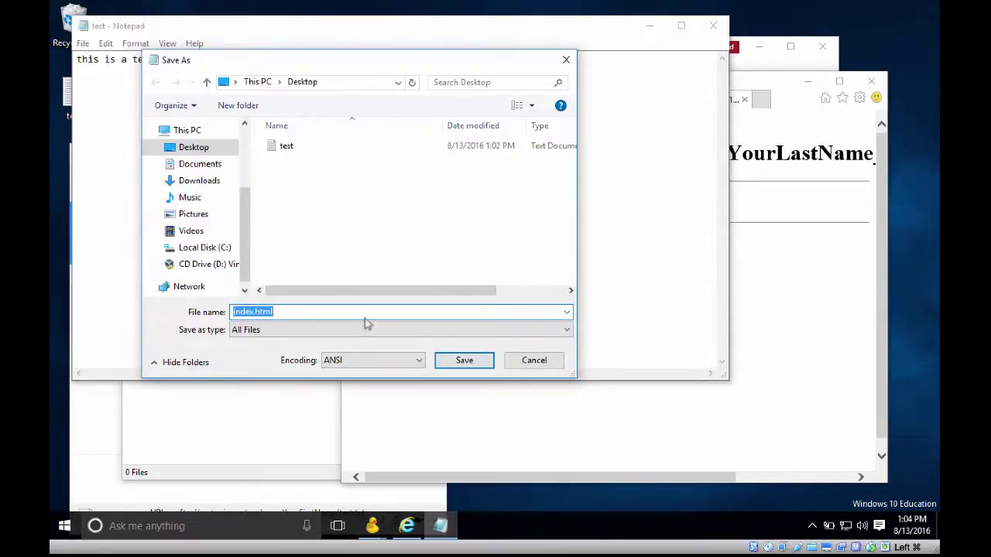
{"action": "left_click", "coordinate": [463, 360]}
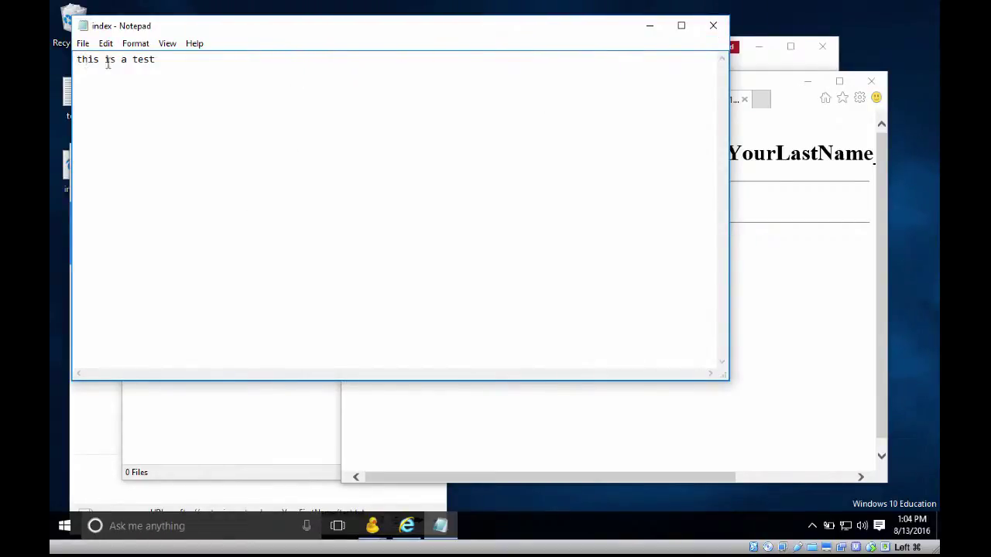
Replace the word "test" in the note with "an index file", save index.html and close Notepad.
{"action": "left_click_drag", "start_coordinate": [133, 60], "coordinate": [250, 58]}
{"action": "type", "text": "an index file"}
{"action": "left_click", "coordinate": [83, 44]}
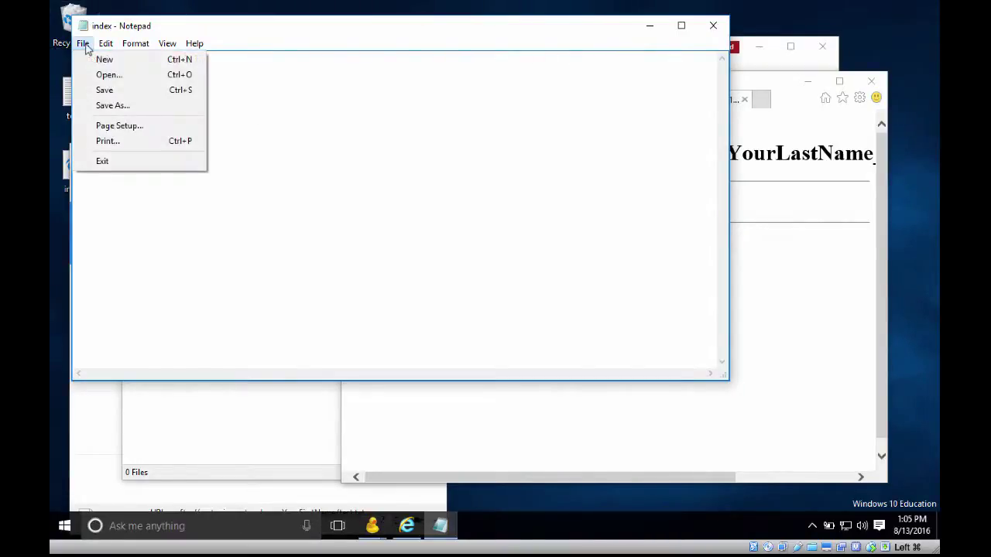
{"action": "left_click", "coordinate": [103, 91]}
{"action": "left_click", "coordinate": [713, 26]}
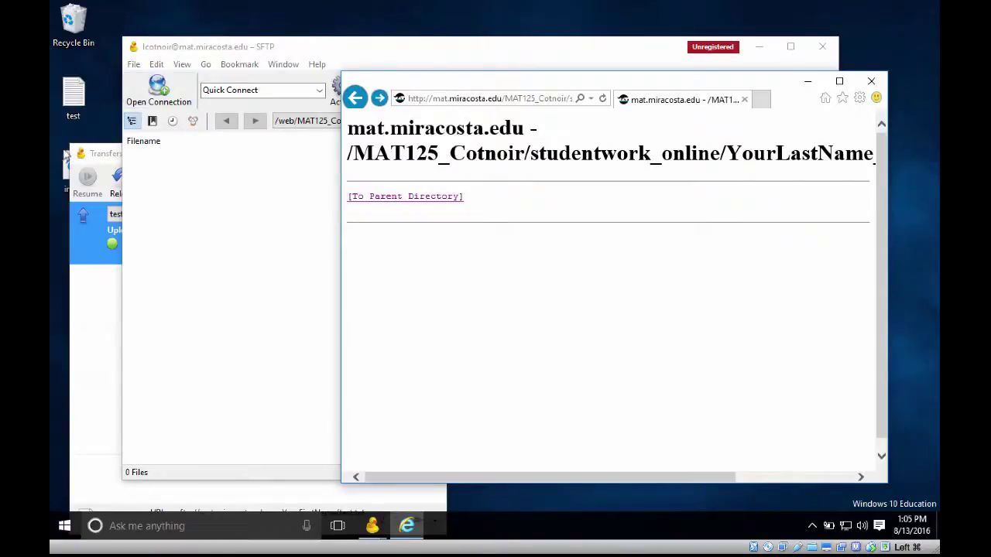
Close the Transfers window covering the desktop file and upload index.html from the desktop into the server folder.
{"action": "left_click", "coordinate": [94, 154]}
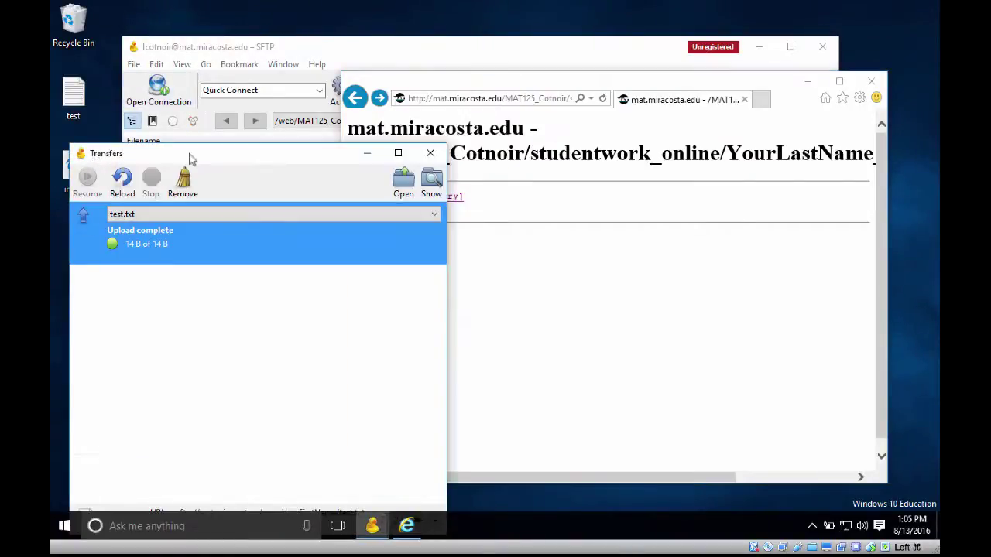
{"action": "left_click", "coordinate": [431, 154]}
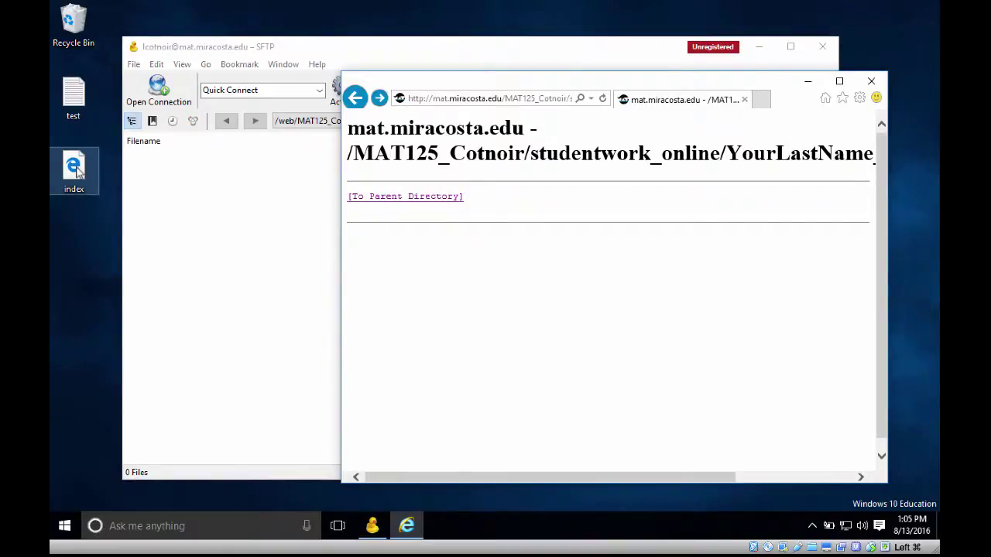
{"action": "left_click_drag", "start_coordinate": [78, 172], "coordinate": [223, 233]}
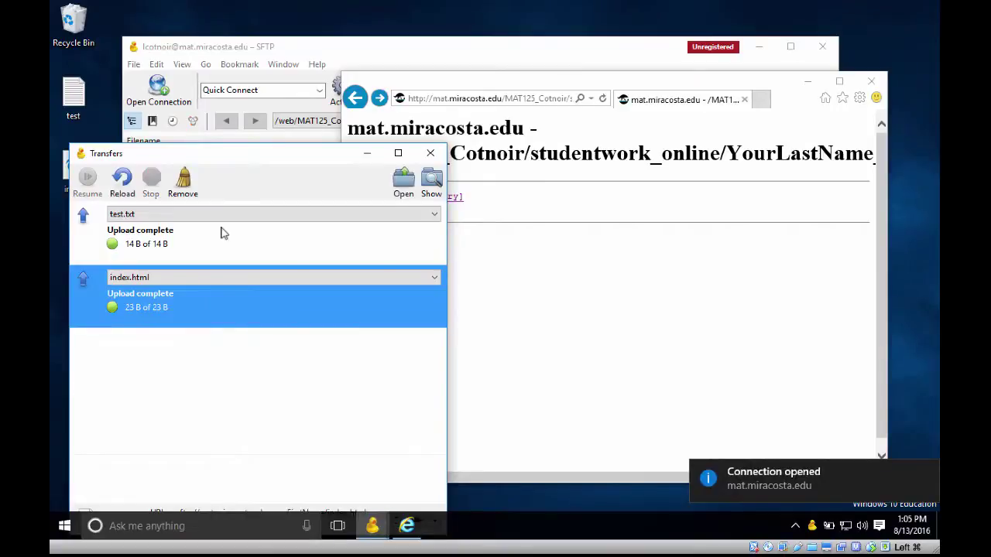
Bring Internet Explorer forward, widen its window to show more of the address, and reload the YourLastName_YourFirstName folder page.
{"action": "left_click", "coordinate": [563, 263]}
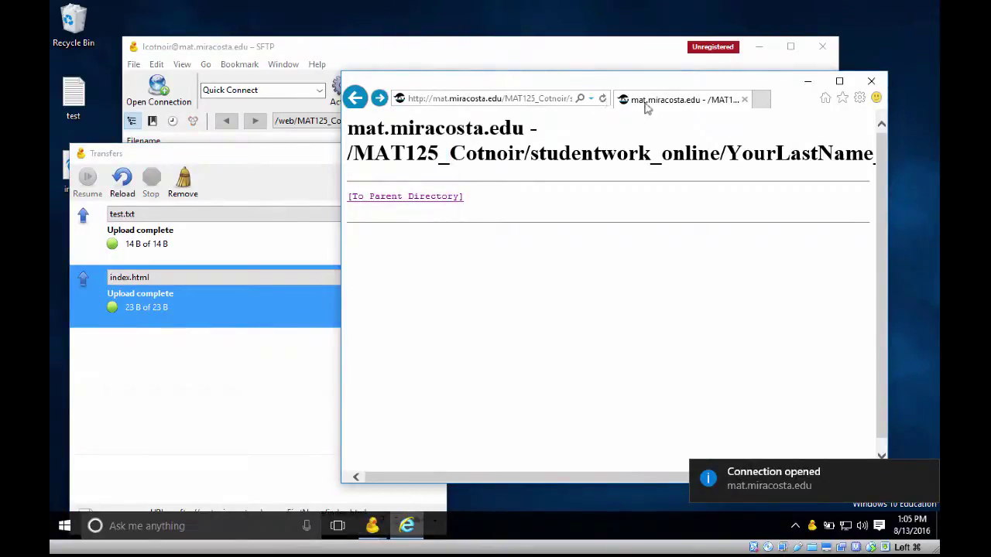
{"action": "left_click_drag", "start_coordinate": [772, 88], "coordinate": [560, 78]}
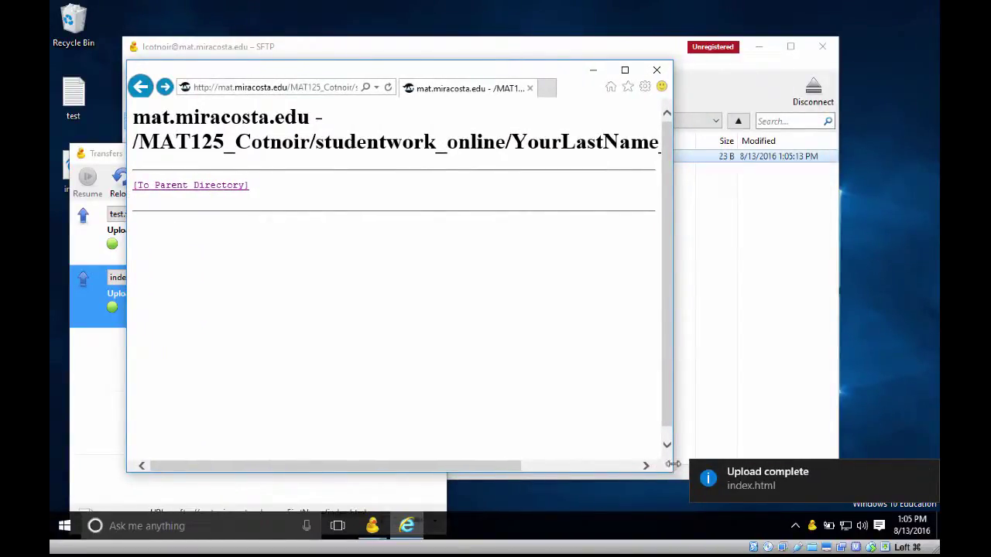
{"action": "left_click_drag", "start_coordinate": [673, 463], "coordinate": [936, 436]}
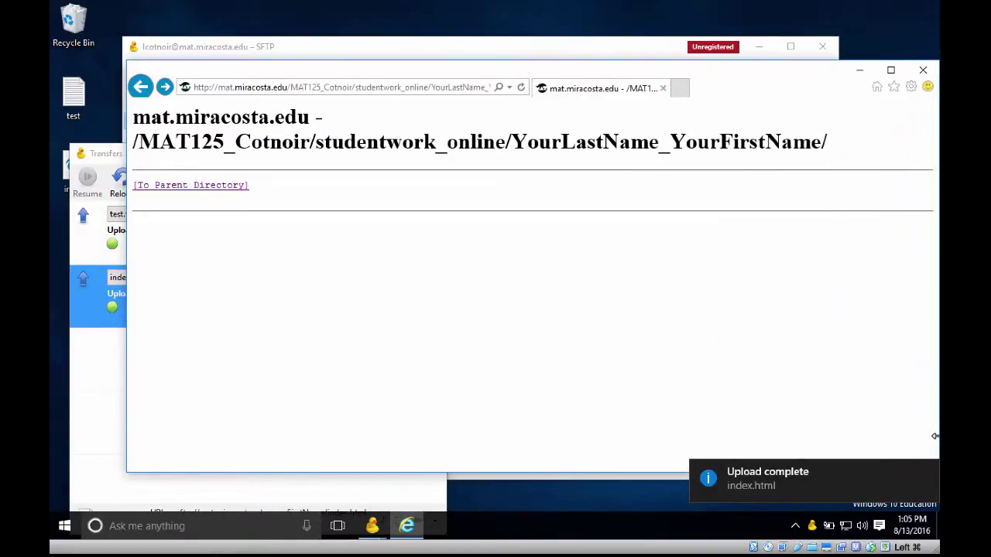
{"action": "left_click", "coordinate": [479, 87]}
{"action": "left_click", "coordinate": [478, 87]}
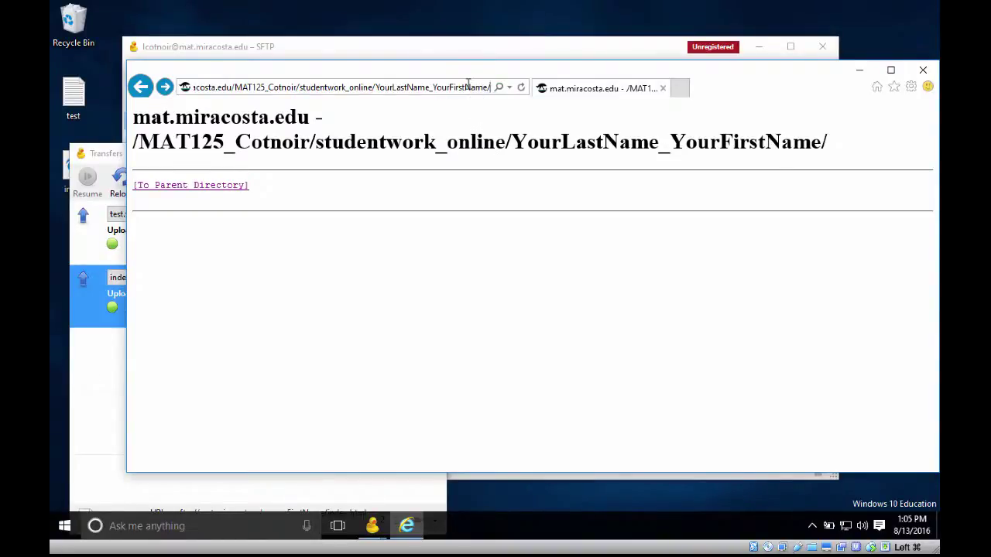
{"action": "key", "text": "F5"}
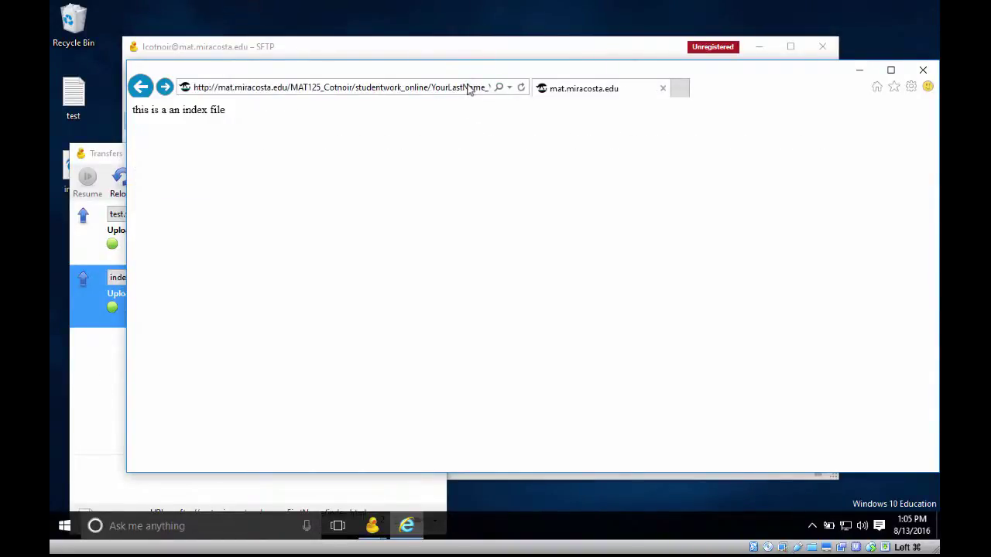
Highlight the YourLastName_YourFirstName part of the page address to examine it, and dismiss the address suggestions.
{"action": "left_click", "coordinate": [461, 88]}
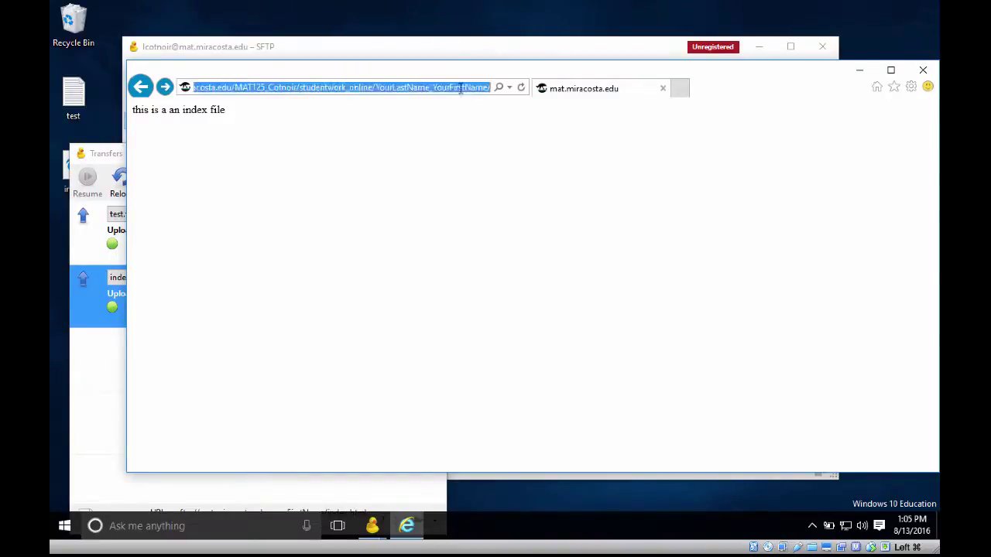
{"action": "left_click", "coordinate": [461, 89]}
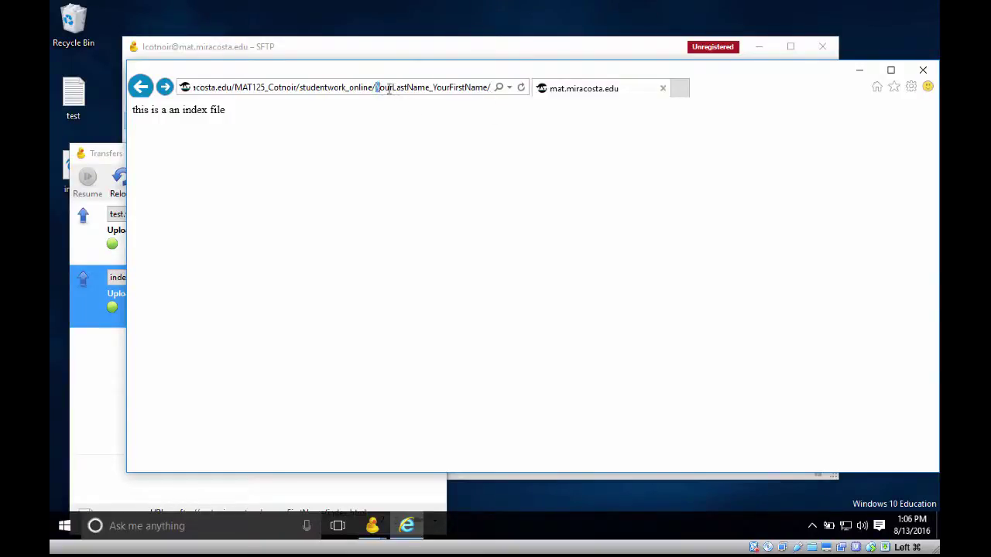
{"action": "left_click_drag", "start_coordinate": [377, 87], "coordinate": [490, 97]}
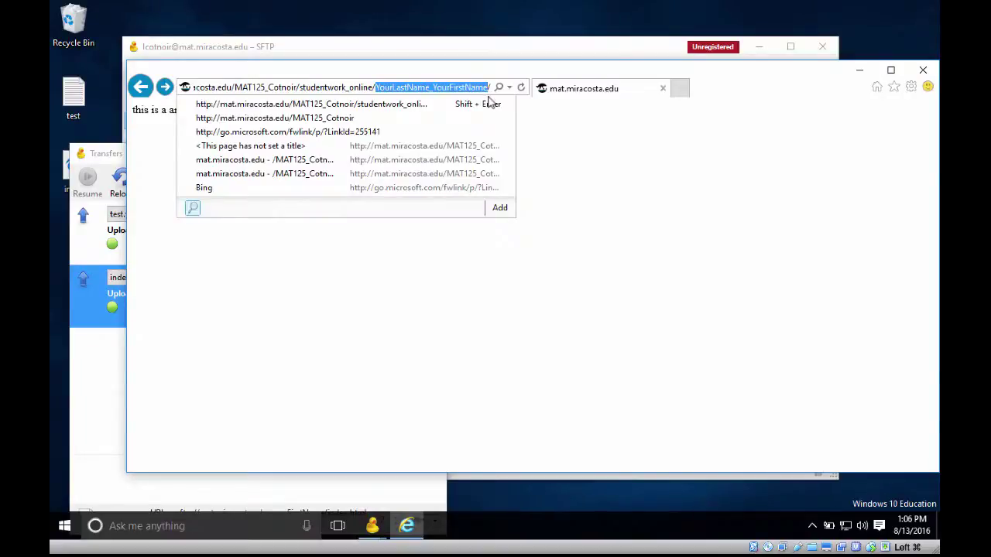
{"action": "left_click", "coordinate": [588, 223]}
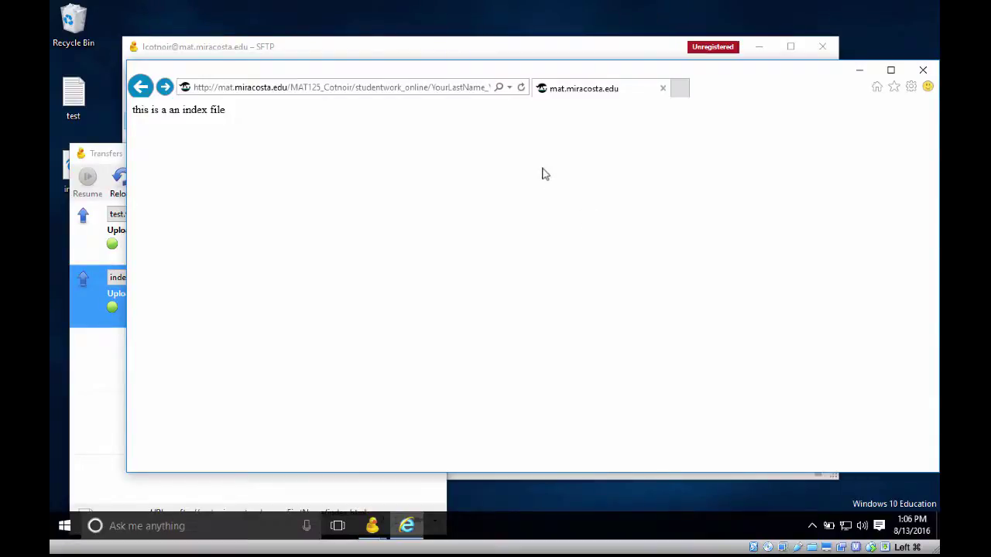
Append index.html to the YourLastName_YourFirstName folder address and load that page.
{"action": "left_click", "coordinate": [469, 88]}
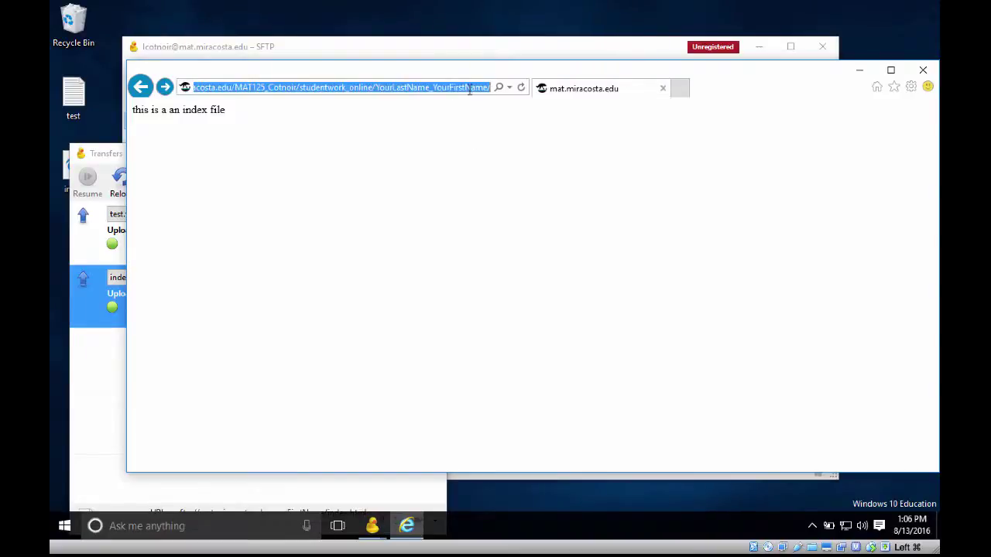
{"action": "left_click", "coordinate": [469, 88]}
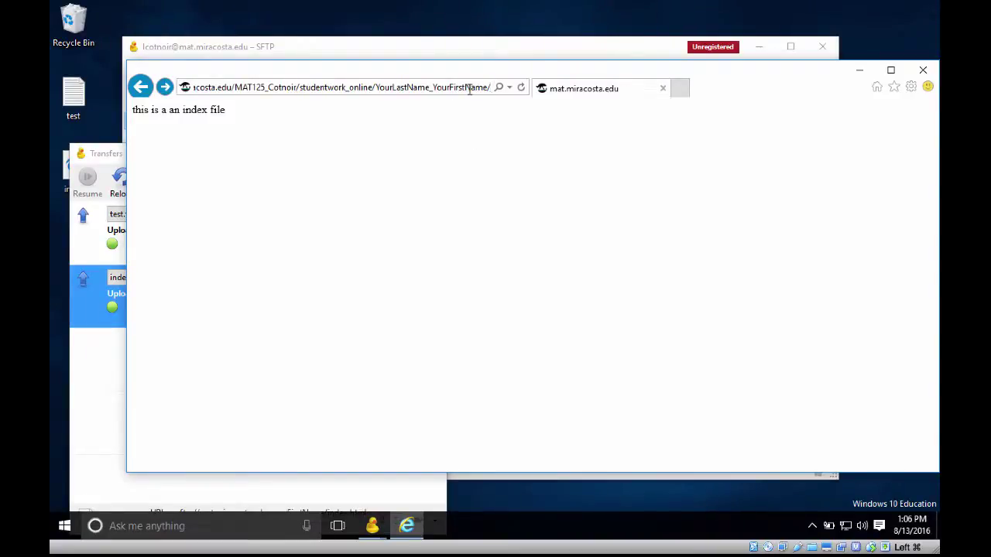
{"action": "type", "text": "index"}
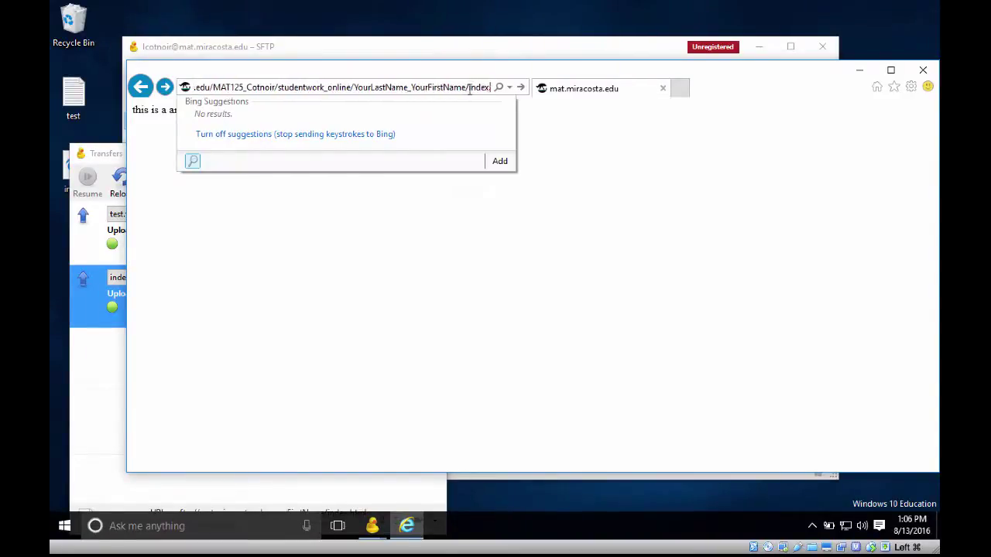
{"action": "type", "text": ".html"}
{"action": "key", "text": "Return"}
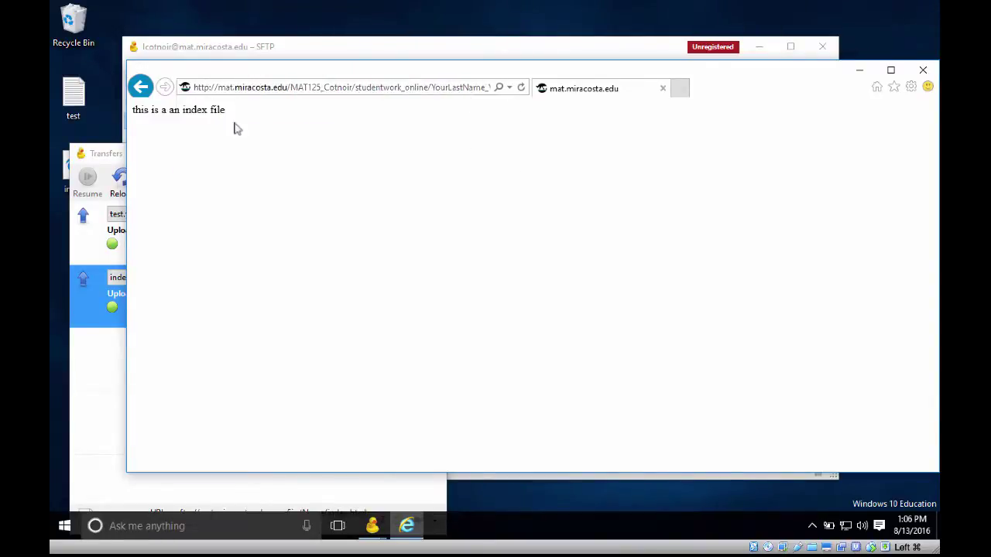
Remove index.html from the page address and load the YourLastName_YourFirstName folder address on its own.
{"action": "left_click", "coordinate": [457, 88]}
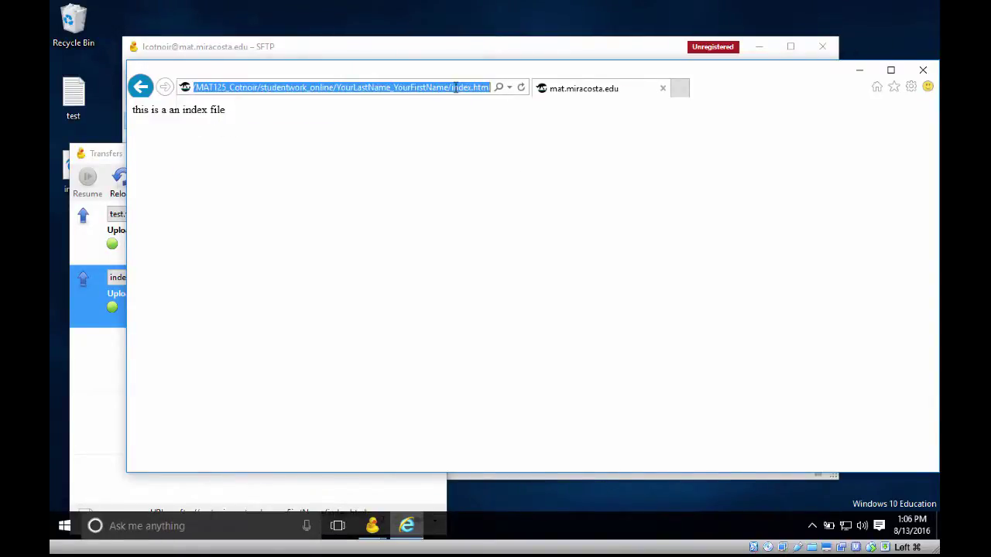
{"action": "left_click", "coordinate": [456, 88]}
{"action": "left_click_drag", "start_coordinate": [452, 88], "coordinate": [527, 87]}
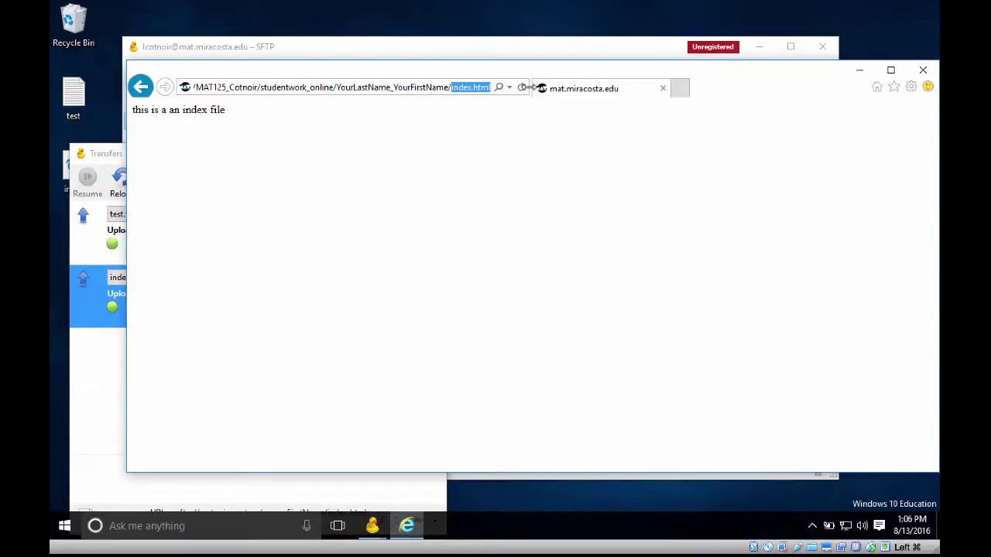
{"action": "key", "text": "BackSpace"}
{"action": "key", "text": "Return"}
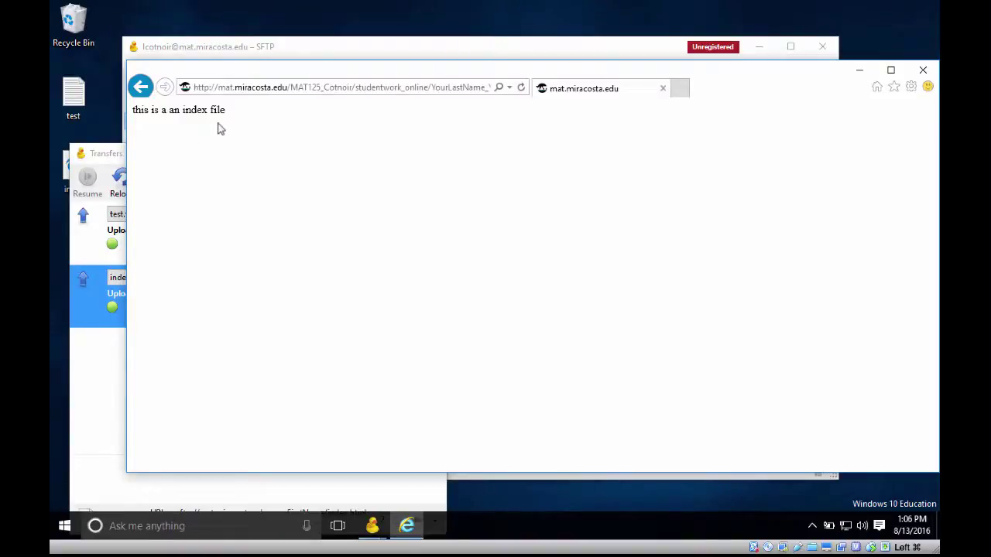
Move the browser window aside and bring the SFTP window with the YourLastName_YourFirstName folder forward.
{"action": "left_click_drag", "start_coordinate": [244, 74], "coordinate": [531, 73]}
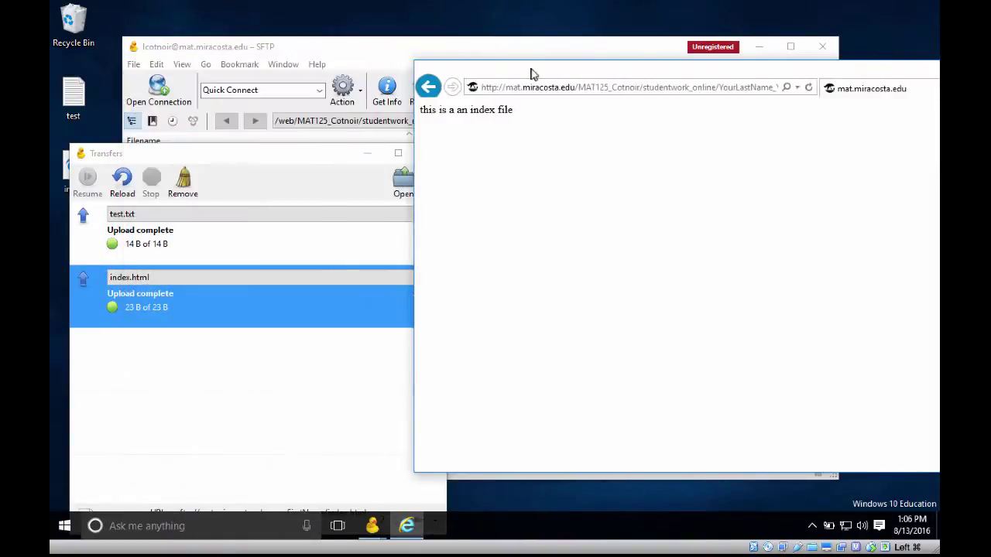
{"action": "left_click", "coordinate": [416, 51]}
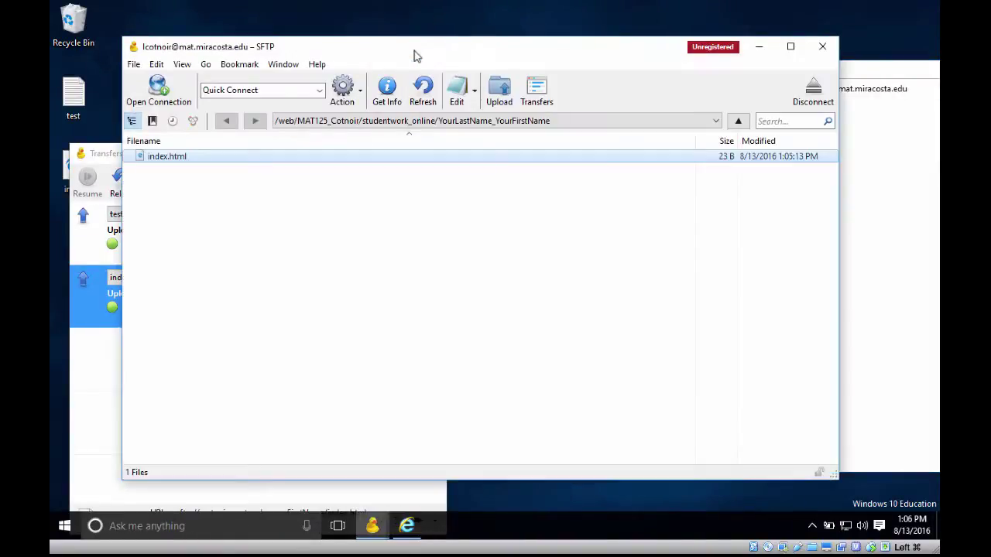
{"action": "left_click", "coordinate": [167, 158]}
{"action": "right_click", "coordinate": [166, 160]}
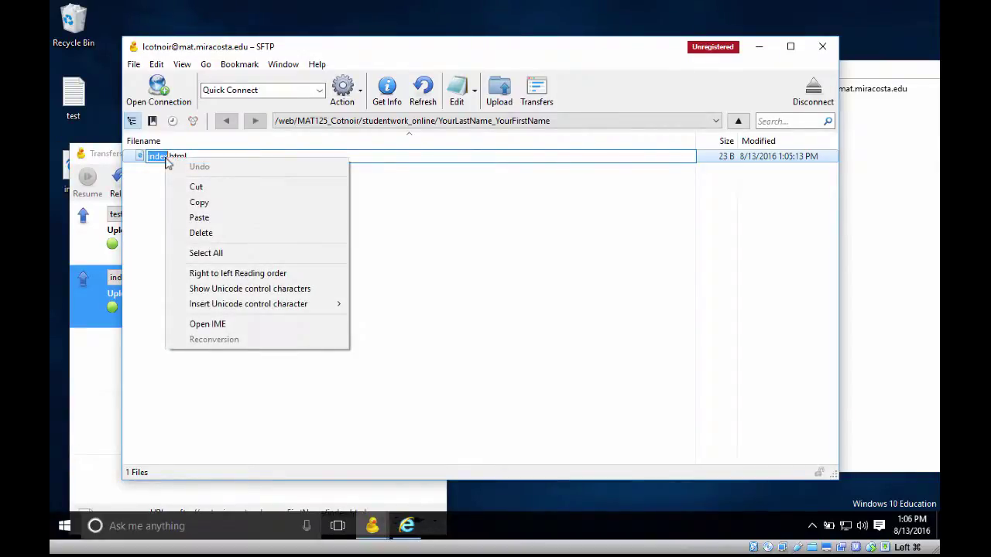
{"action": "left_click", "coordinate": [140, 178]}
Rename index.html in the server folder to index-x.html and approve the rename.
{"action": "left_click", "coordinate": [159, 160]}
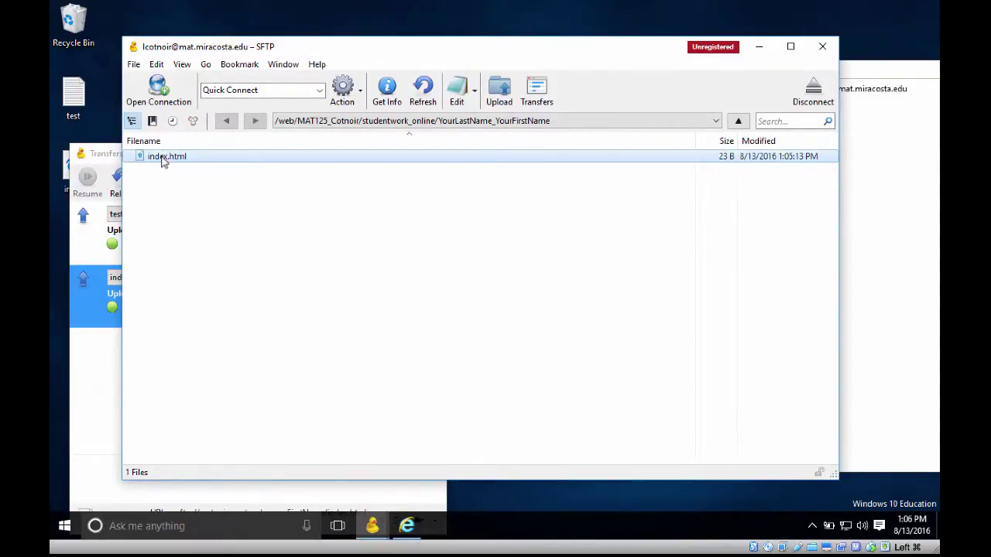
{"action": "left_click", "coordinate": [163, 159]}
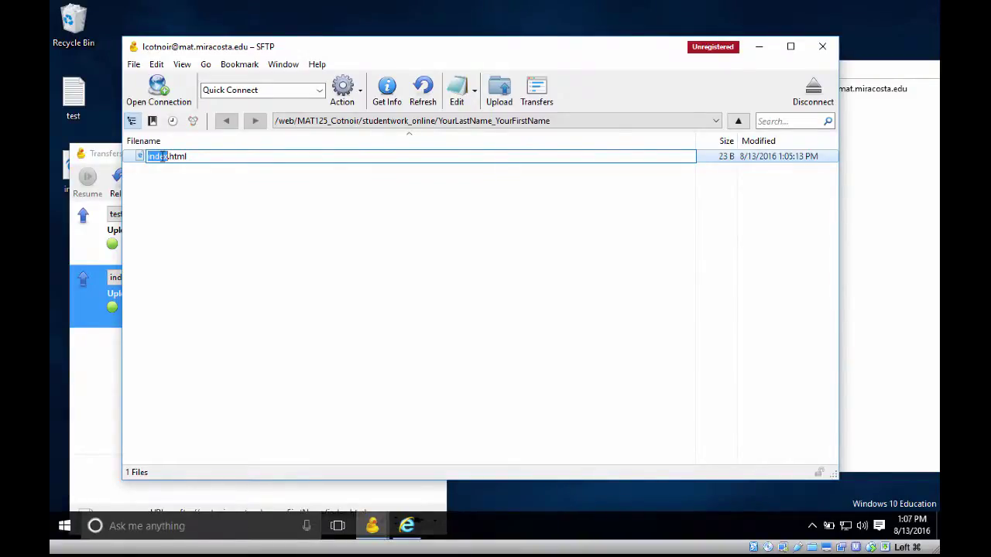
{"action": "left_click", "coordinate": [162, 156]}
{"action": "type", "text": "-x"}
{"action": "key", "text": "BackSpace"}
{"action": "key", "text": "BackSpace"}
{"action": "key", "text": "Return"}
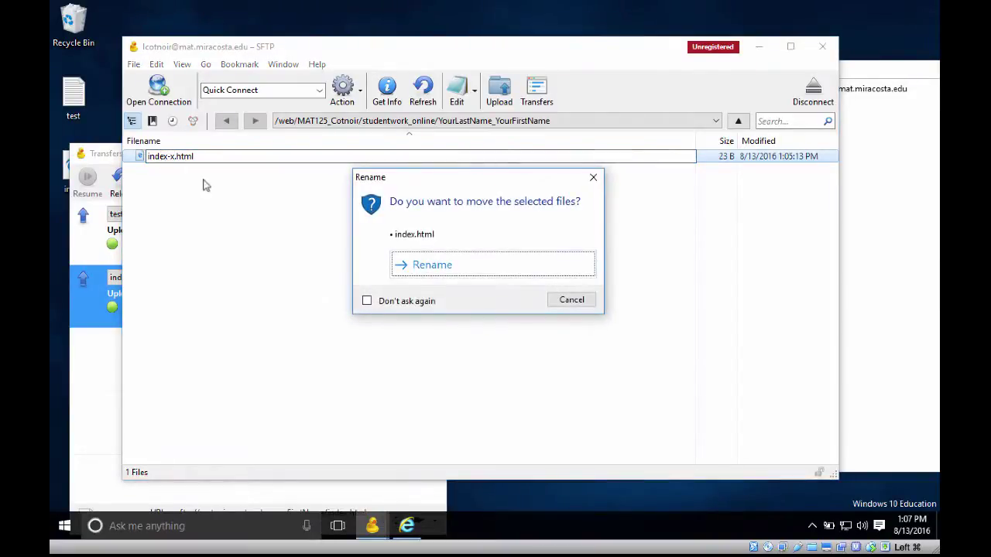
{"action": "left_click", "coordinate": [431, 267]}
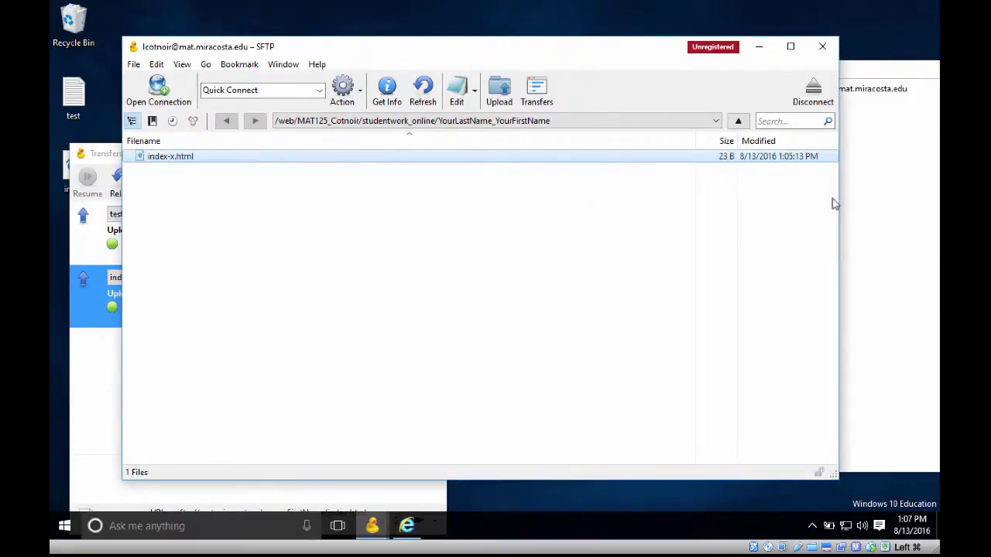
Bring the browser forward, shift its window to show more of the address, and reload the YourLastName_YourFirstName folder address.
{"action": "left_click", "coordinate": [879, 188]}
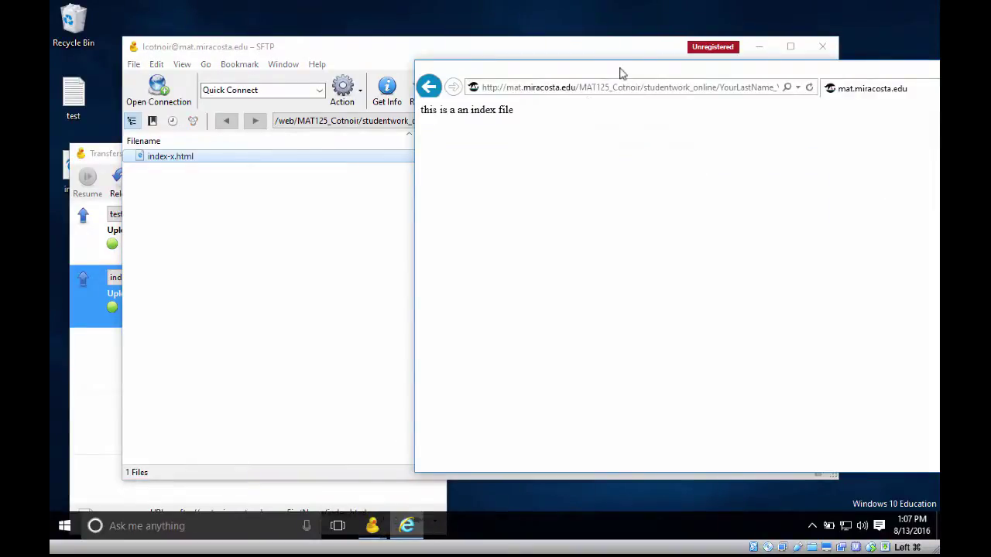
{"action": "left_click_drag", "start_coordinate": [622, 73], "coordinate": [529, 74]}
{"action": "left_click", "coordinate": [626, 90]}
{"action": "key", "text": "End"}
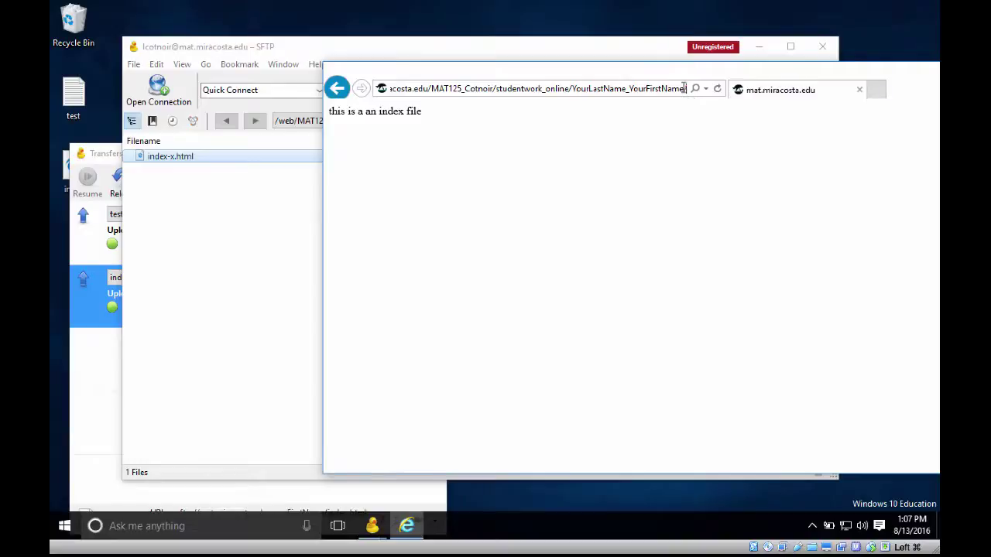
{"action": "key", "text": "Return"}
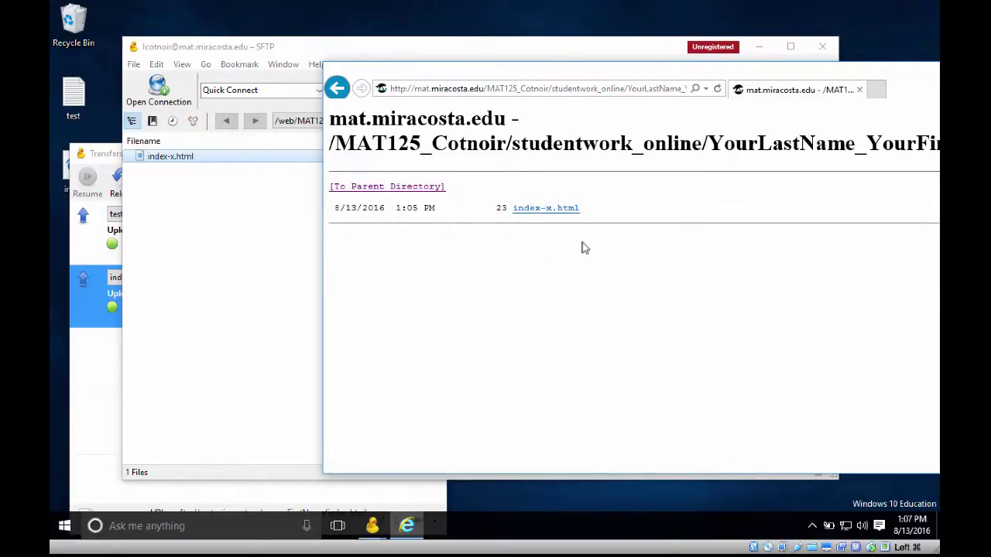
Open index-x.html from the directory listing, return to the listing, and shift the window to show more of the folder path.
{"action": "left_click", "coordinate": [552, 213]}
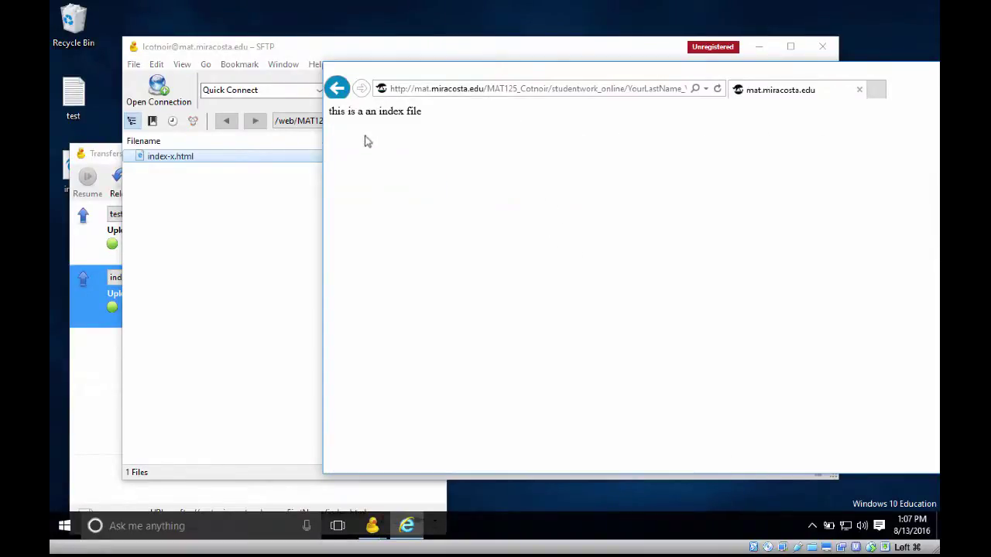
{"action": "left_click", "coordinate": [338, 91]}
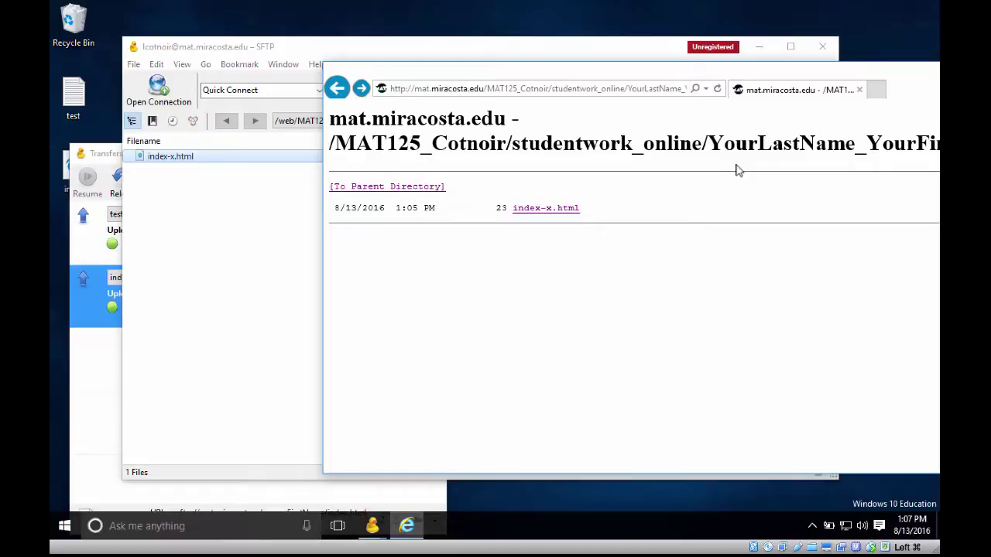
{"action": "left_click_drag", "start_coordinate": [734, 75], "coordinate": [670, 75]}
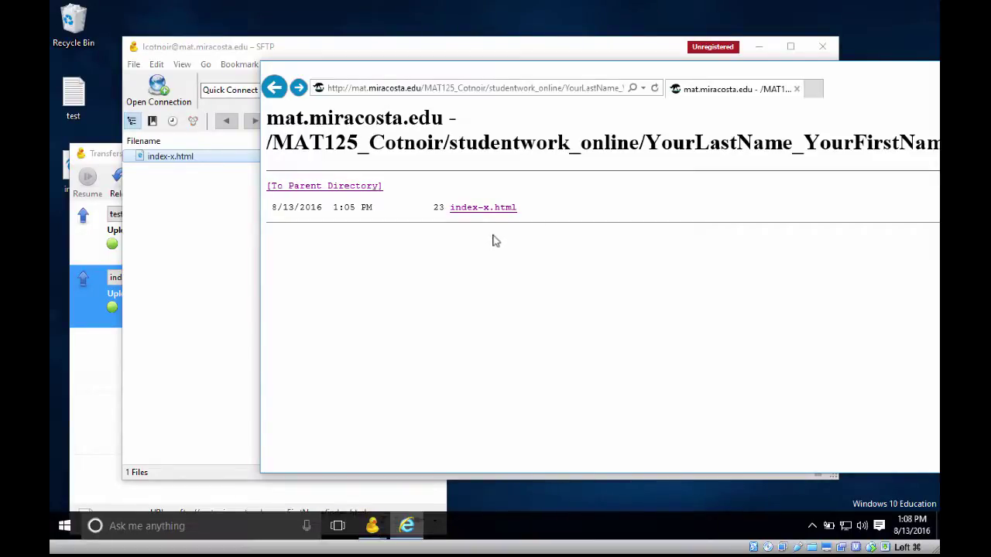
Append the misspelled file name index-xx.html to the folder address and load that page.
{"action": "left_click", "coordinate": [609, 87]}
{"action": "left_click", "coordinate": [610, 86]}
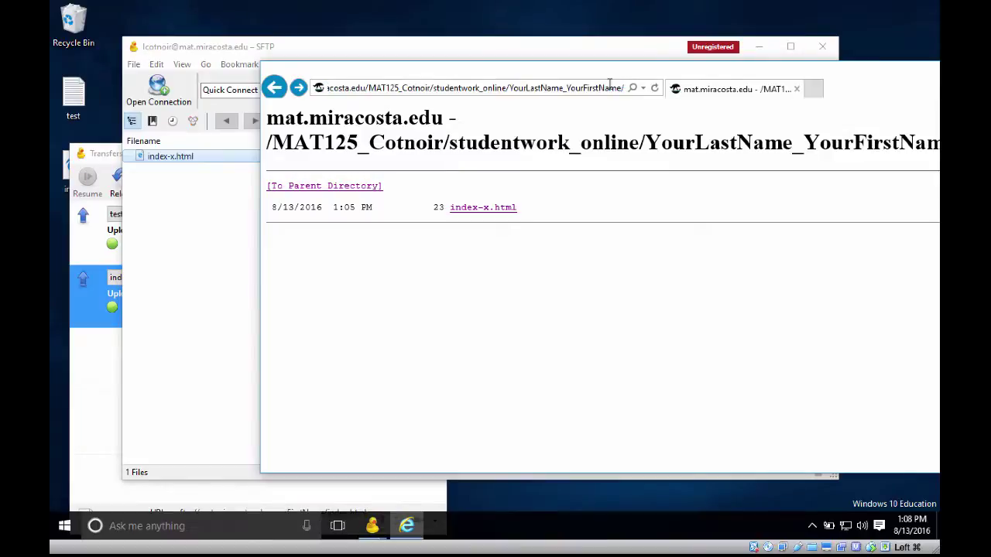
{"action": "type", "text": "inde"}
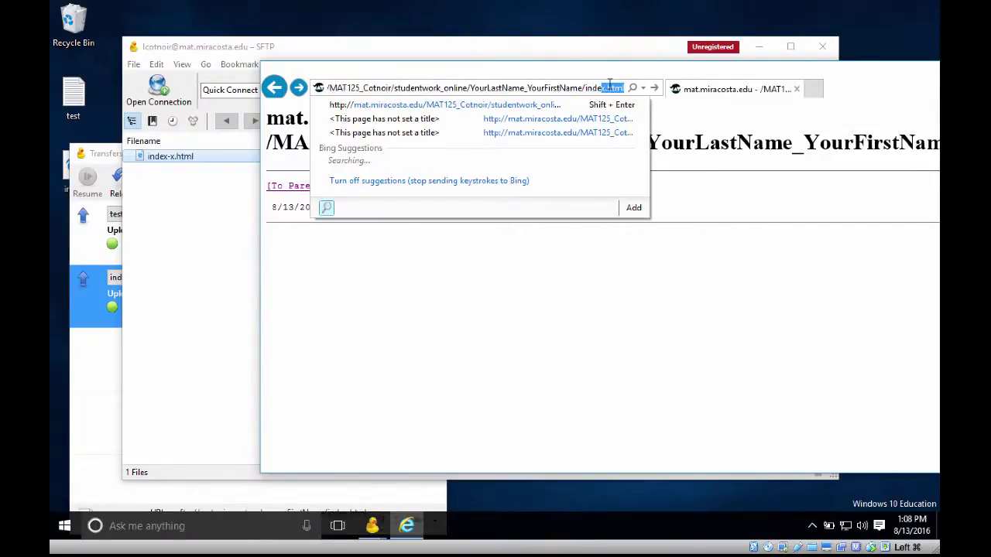
{"action": "type", "text": "x-"}
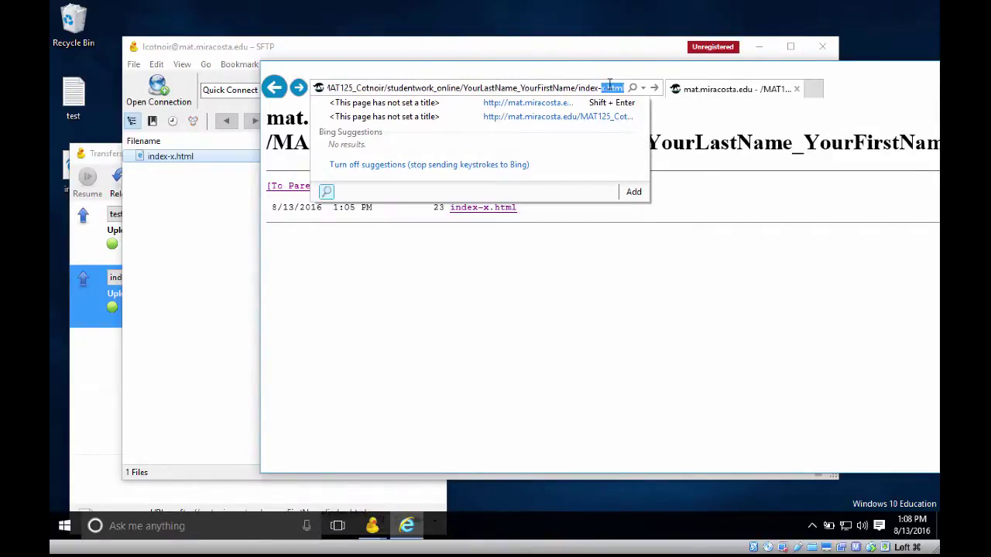
{"action": "type", "text": "xx."}
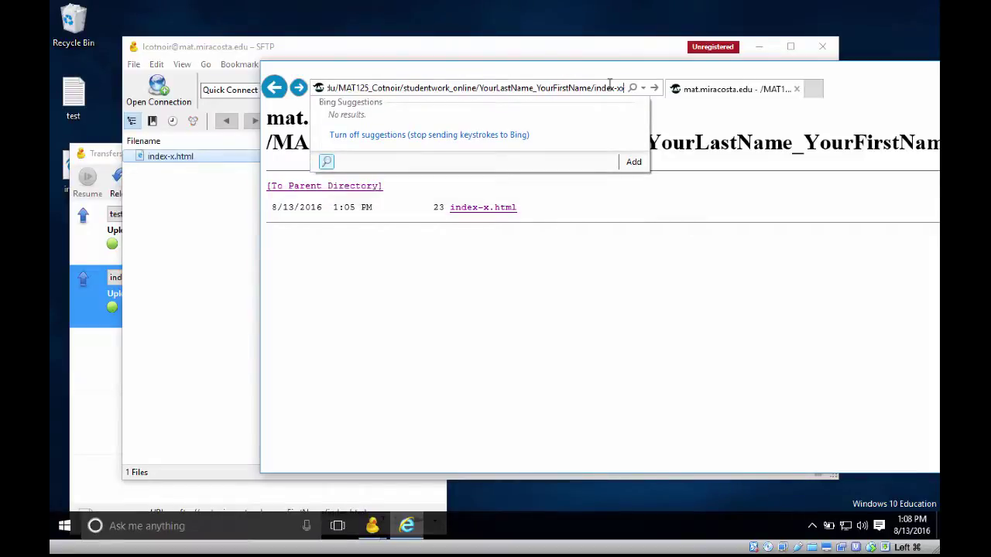
{"action": "type", "text": "html"}
{"action": "key", "text": "Return"}
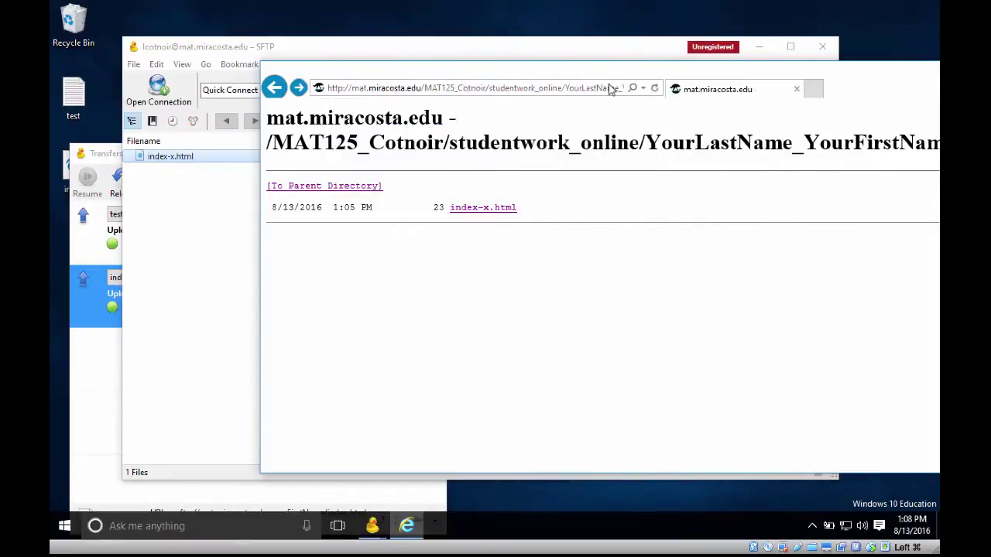
Correct the file name in the address to index-x.html and load that page.
{"action": "left_click", "coordinate": [605, 87]}
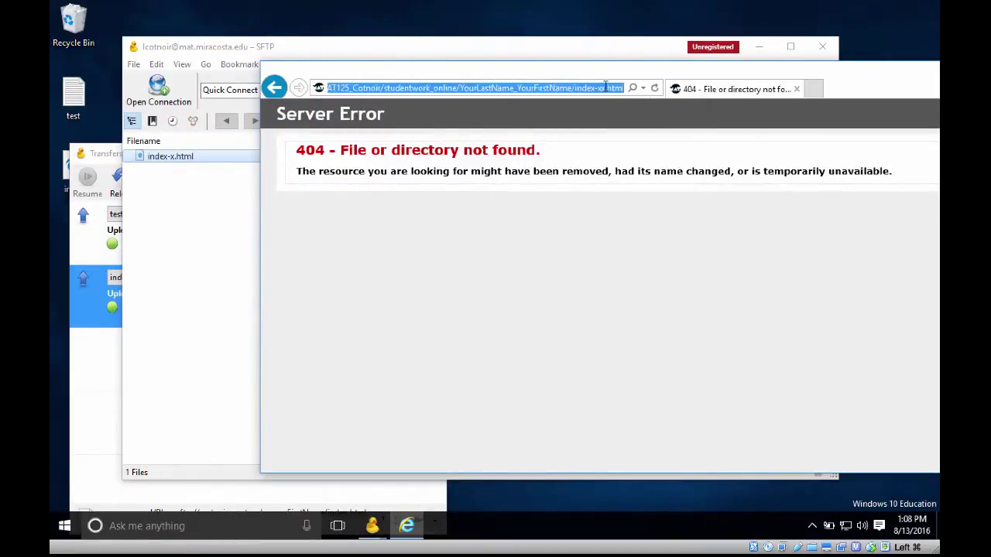
{"action": "left_click", "coordinate": [605, 86]}
{"action": "key", "text": "Left"}
{"action": "key", "text": "Left"}
{"action": "key", "text": "Left"}
{"action": "key", "text": "Left"}
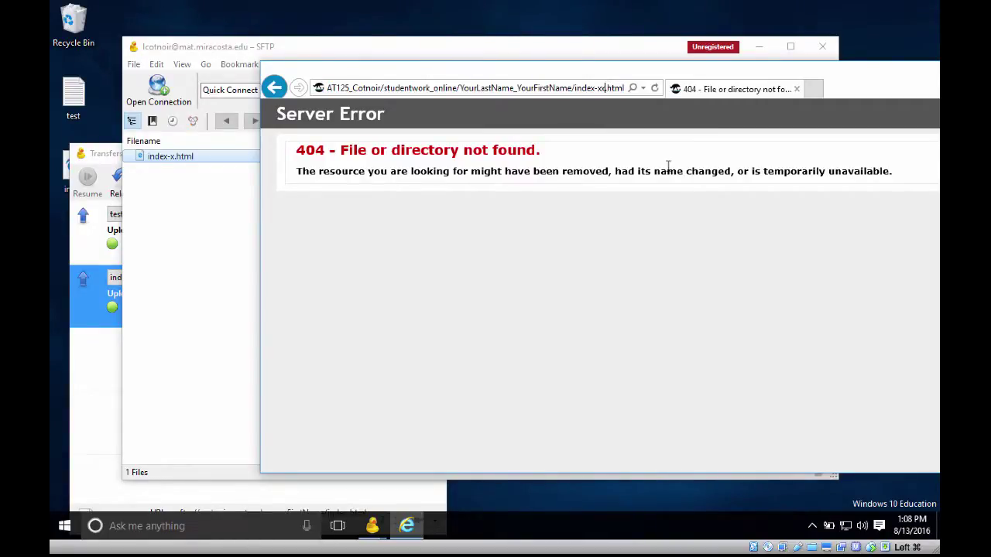
{"action": "key", "text": "BackSpace"}
{"action": "key", "text": "Return"}
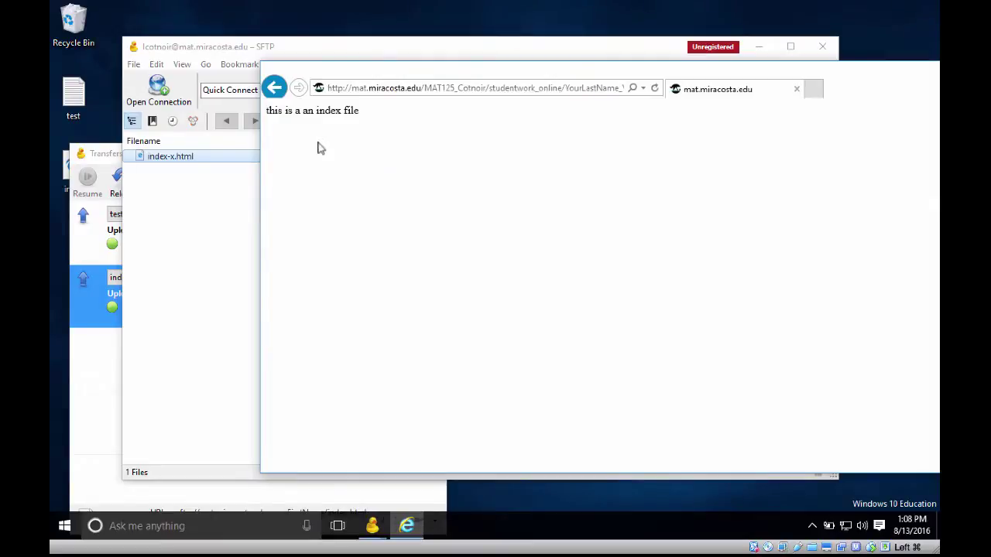
Examine the index-x.html page address and go back through the browsing history to the folder's directory listing.
{"action": "left_click", "coordinate": [587, 93]}
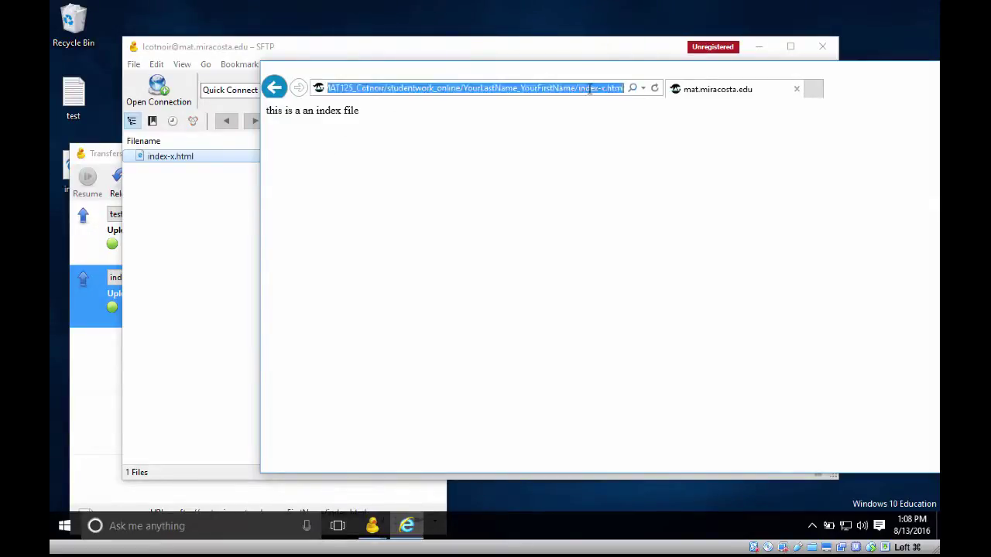
{"action": "left_click", "coordinate": [275, 88]}
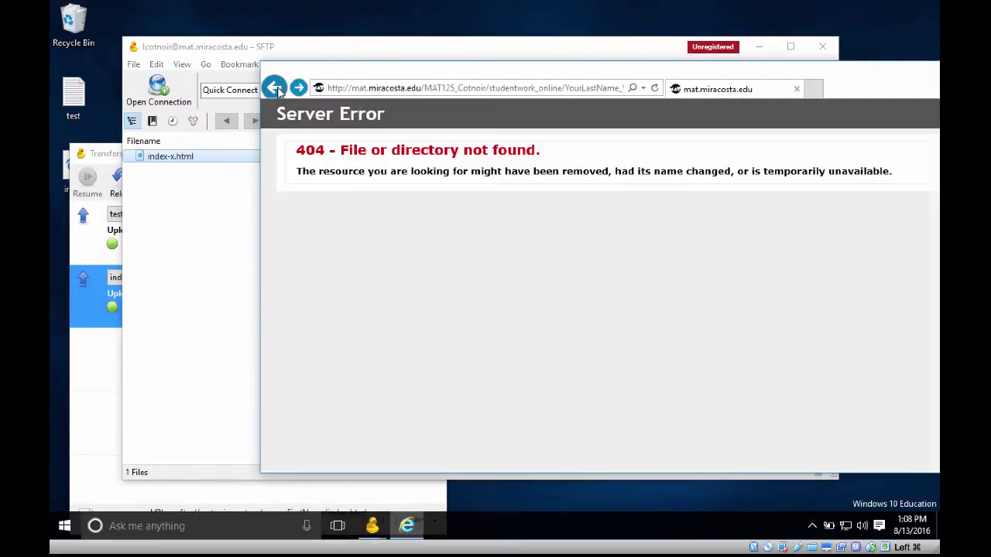
{"action": "left_click", "coordinate": [276, 88]}
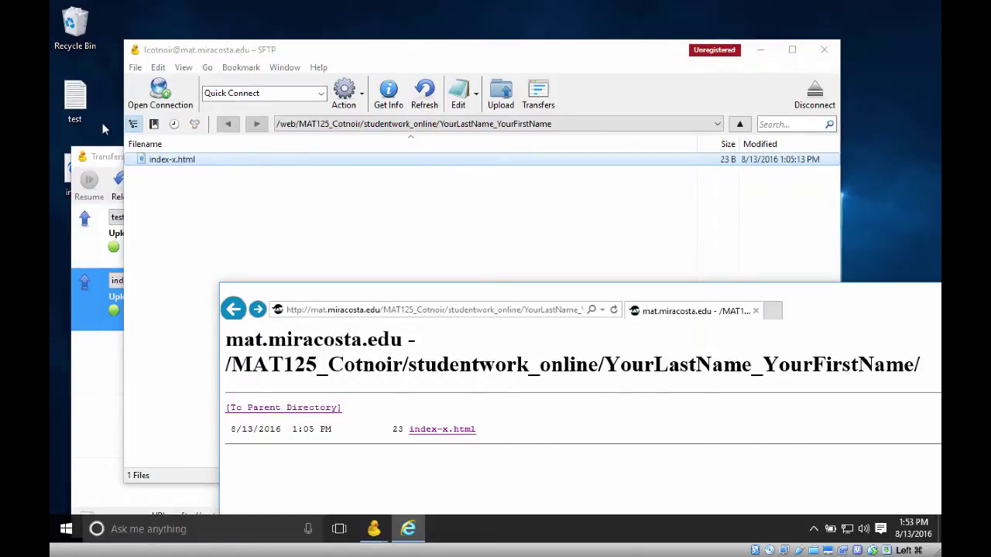
Move the Transfers window off the desktop icons, view the desktop index file in its default browser, and close that browser.
{"action": "left_click_drag", "start_coordinate": [109, 156], "coordinate": [584, 31]}
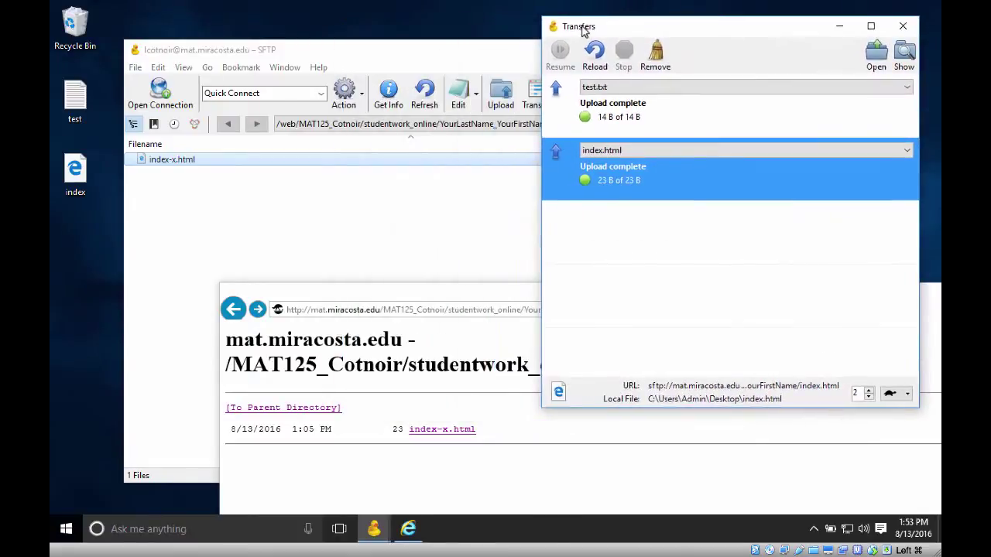
{"action": "left_click", "coordinate": [75, 172]}
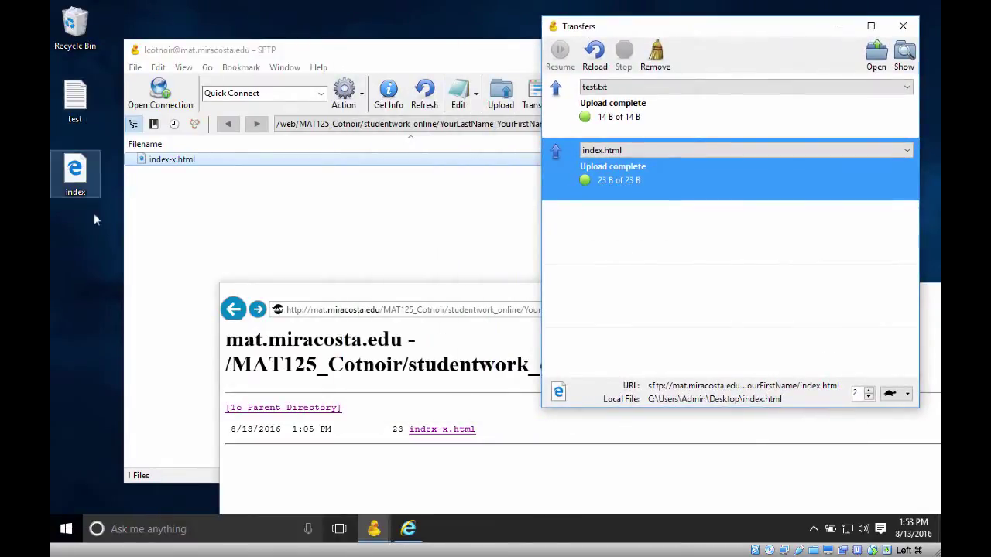
{"action": "double_click", "coordinate": [79, 172]}
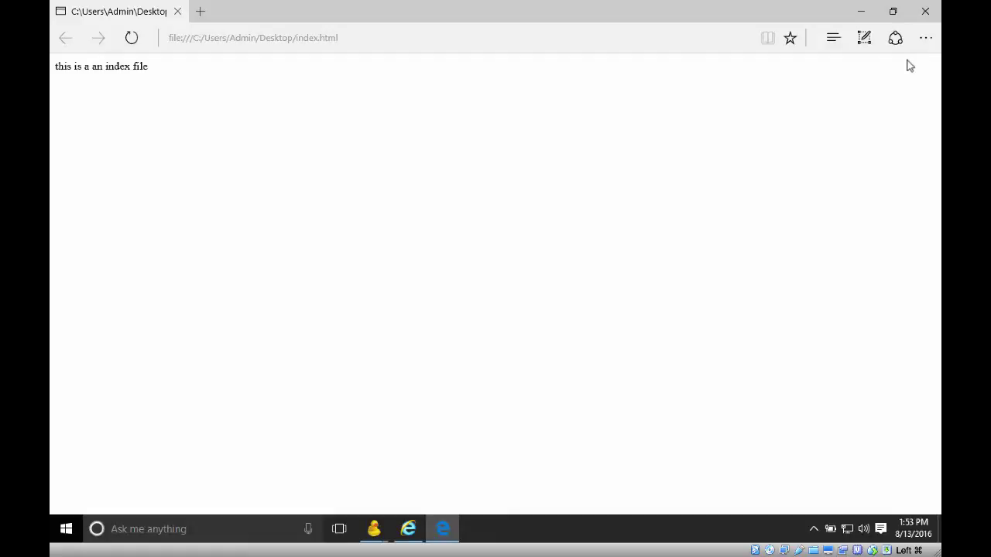
{"action": "left_click", "coordinate": [926, 12]}
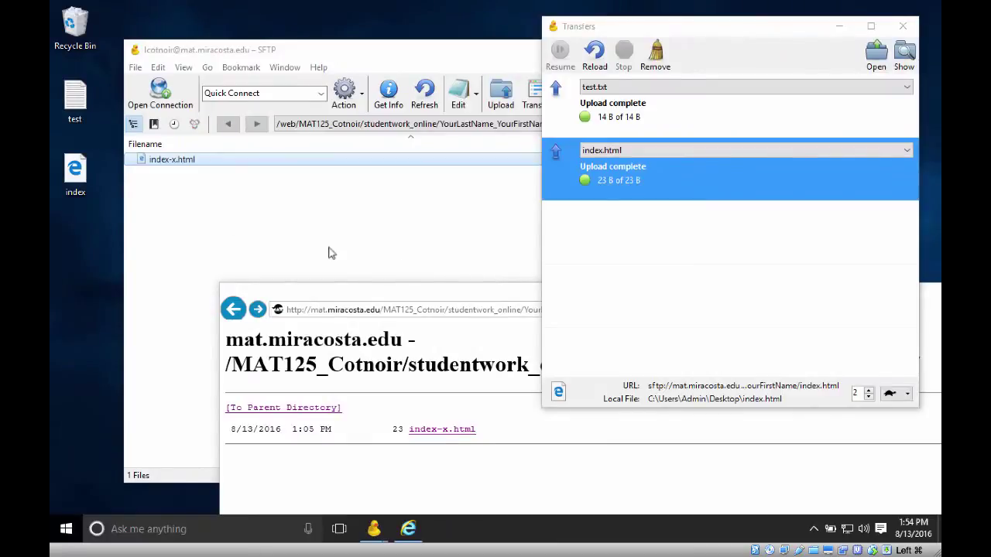
Open the desktop index file in Notepad through the list of additional apps, without making it the default for .html files.
{"action": "right_click", "coordinate": [77, 175]}
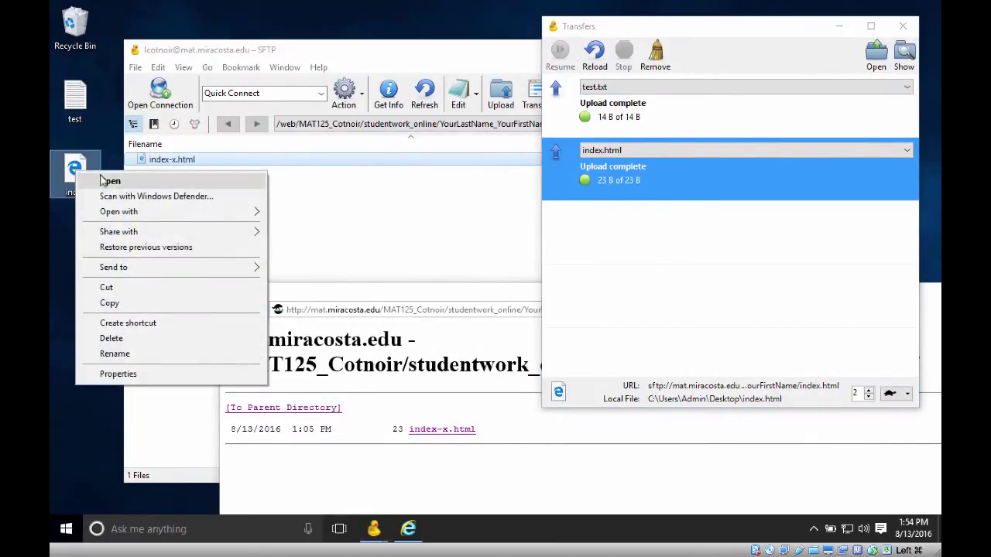
{"action": "mouse_move", "coordinate": [109, 213]}
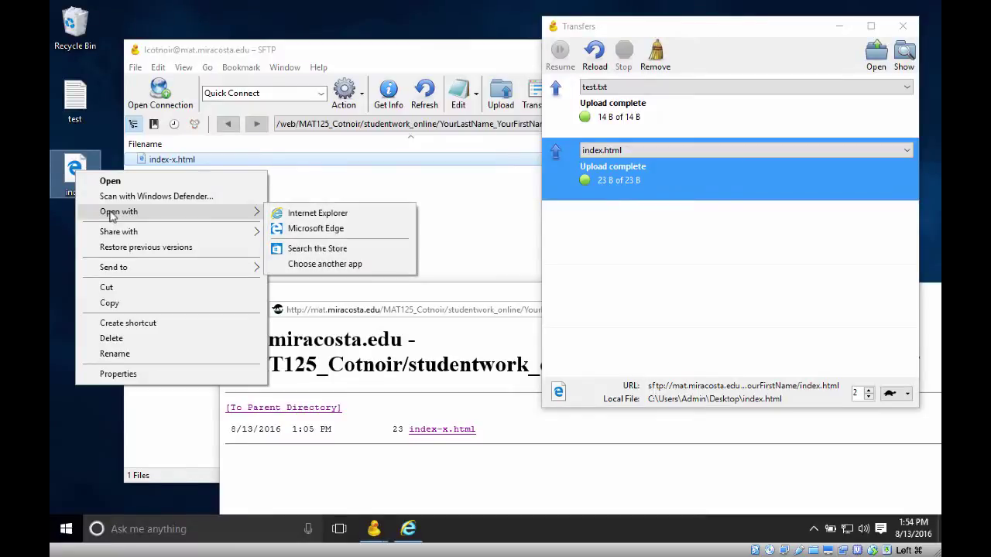
{"action": "left_click", "coordinate": [315, 267]}
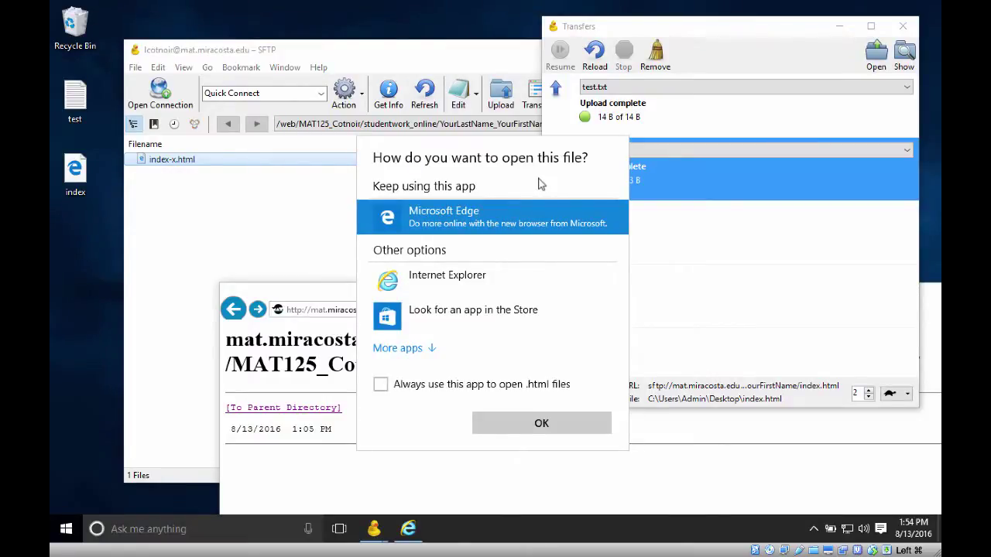
{"action": "left_click", "coordinate": [410, 349]}
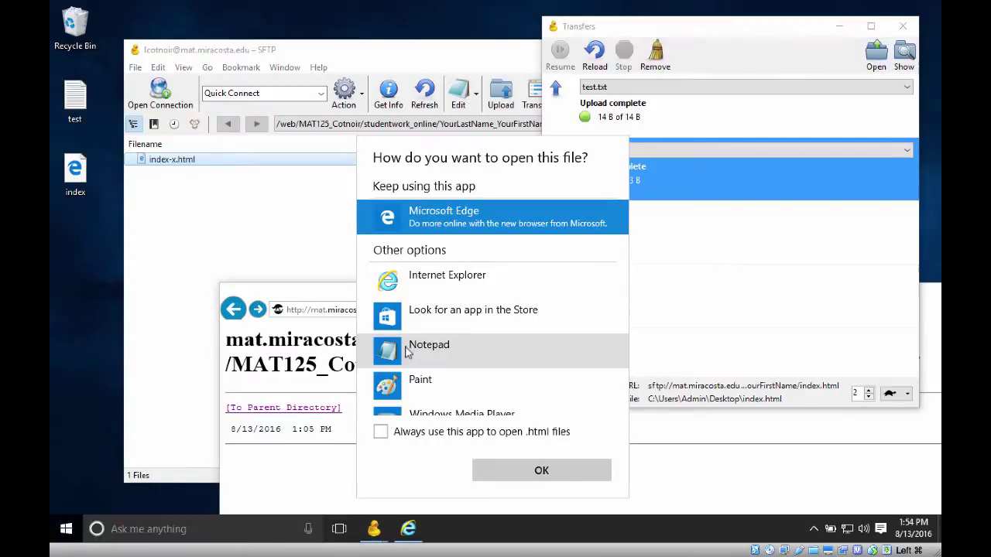
{"action": "left_click", "coordinate": [408, 352]}
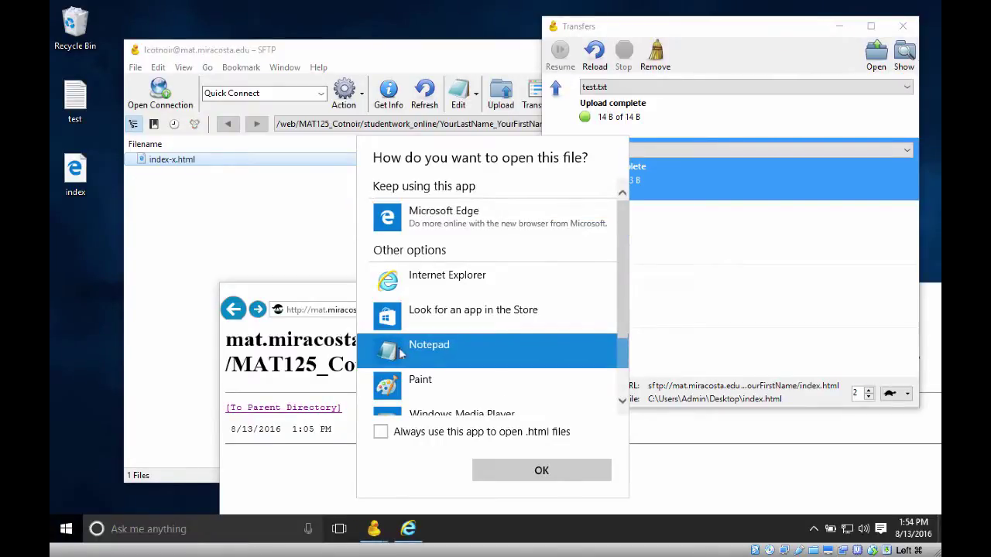
{"action": "left_click", "coordinate": [540, 471]}
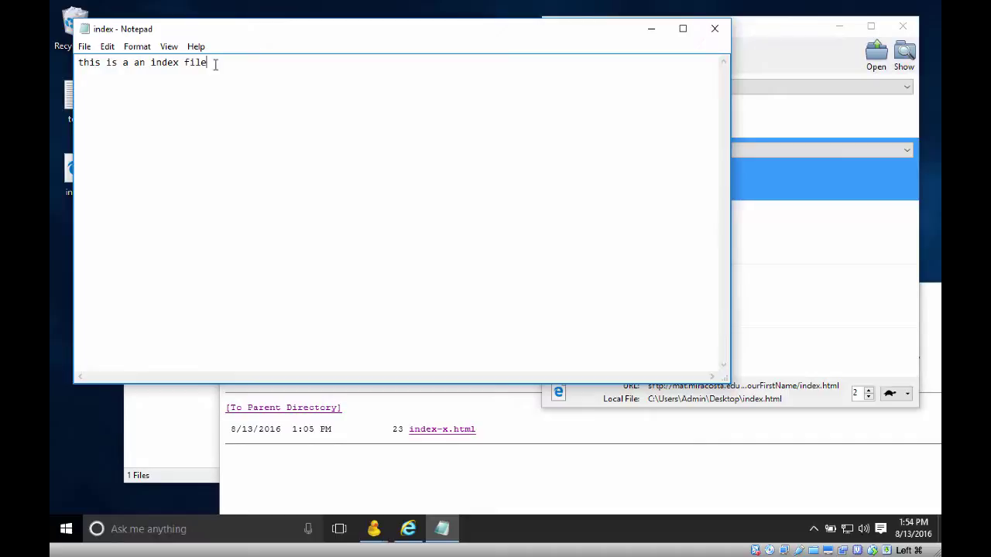
Correct the text to "this is an index file", add "UPDATED" after a blank line, save the file and minimize Notepad.
{"action": "left_click_drag", "start_coordinate": [215, 65], "coordinate": [121, 64]}
{"action": "key", "text": "BackSpace"}
{"action": "type", "text": "DATED"}
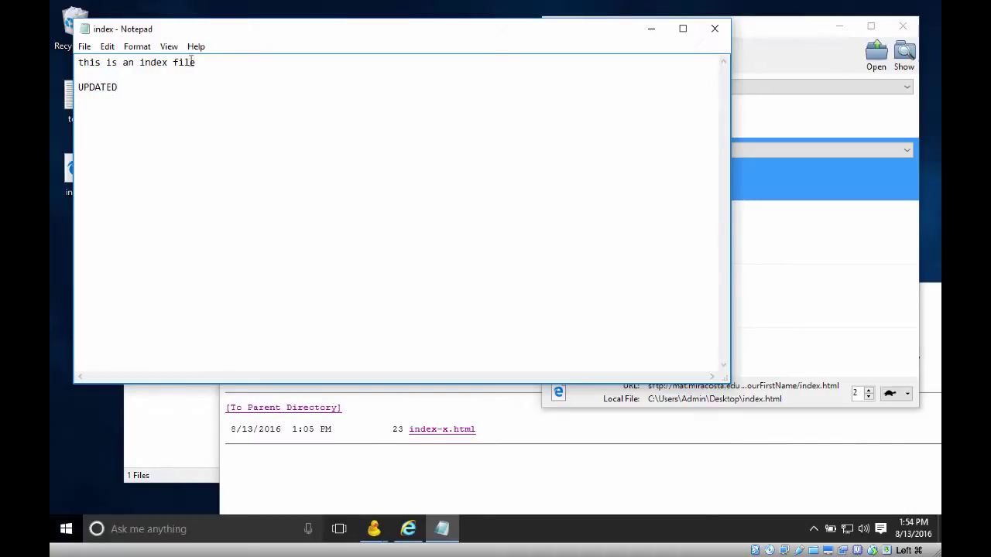
{"action": "left_click", "coordinate": [84, 47]}
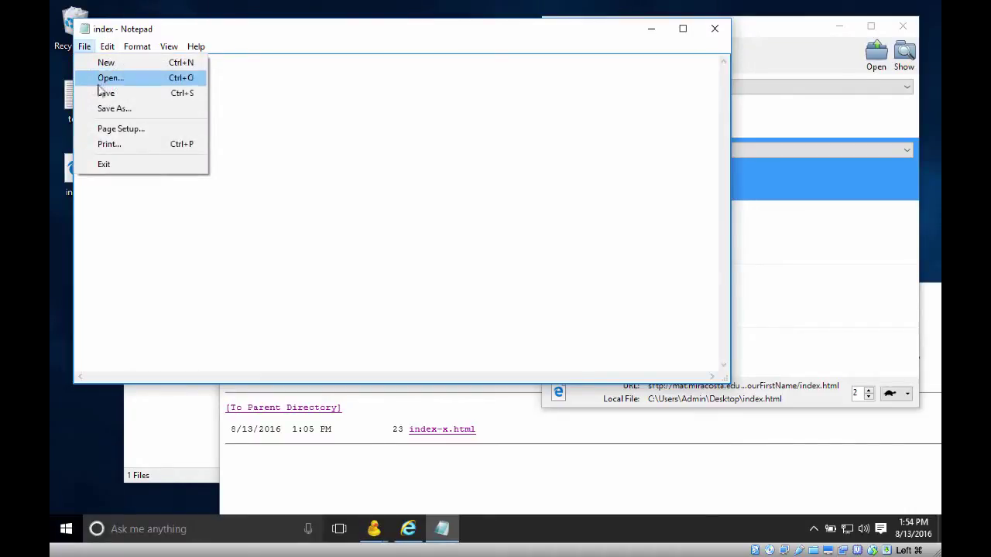
{"action": "left_click", "coordinate": [105, 93]}
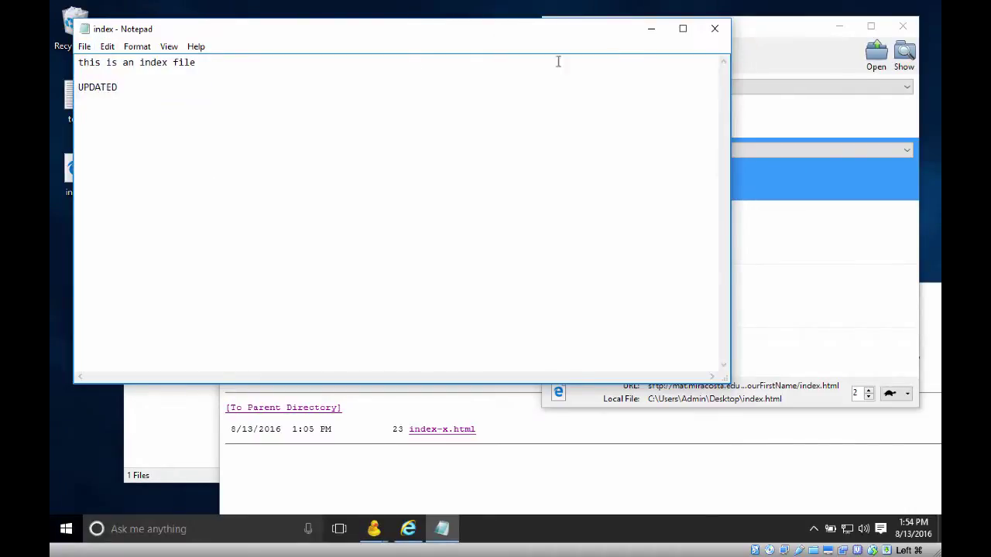
{"action": "left_click", "coordinate": [652, 29]}
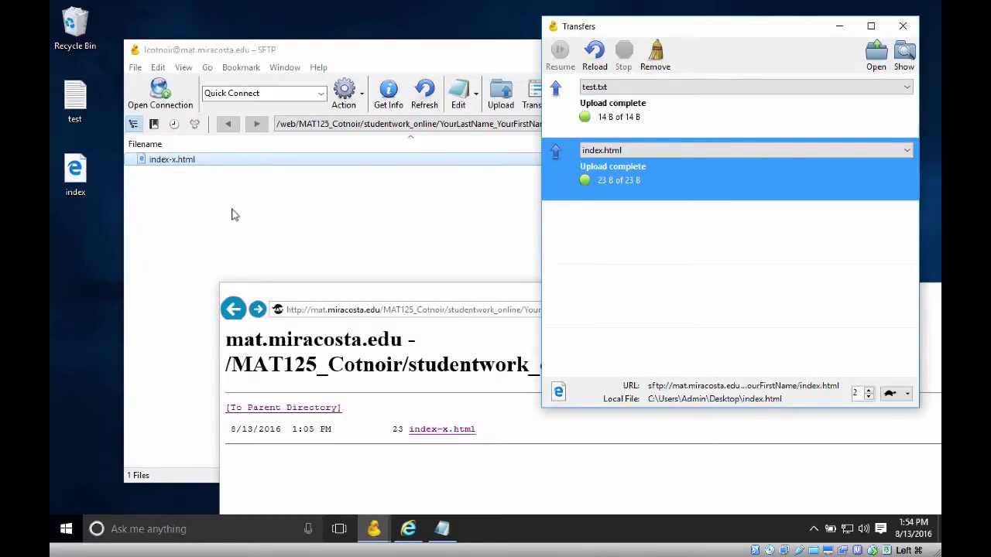
Repeat the index.html upload from the Transfers list and load the student folder's web address again in the browser.
{"action": "left_click_drag", "start_coordinate": [722, 31], "coordinate": [553, 33]}
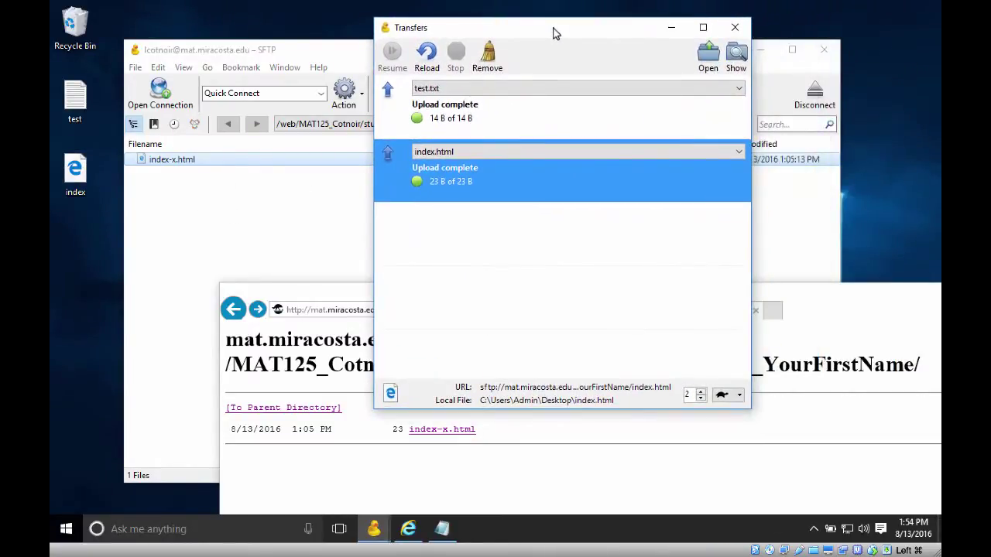
{"action": "double_click", "coordinate": [443, 174]}
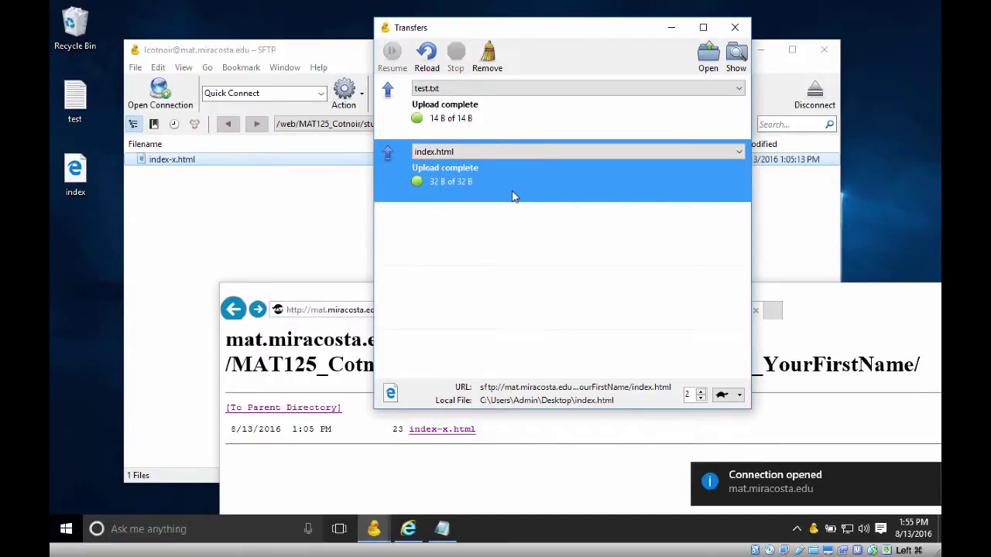
{"action": "left_click_drag", "start_coordinate": [360, 293], "coordinate": [282, 87]}
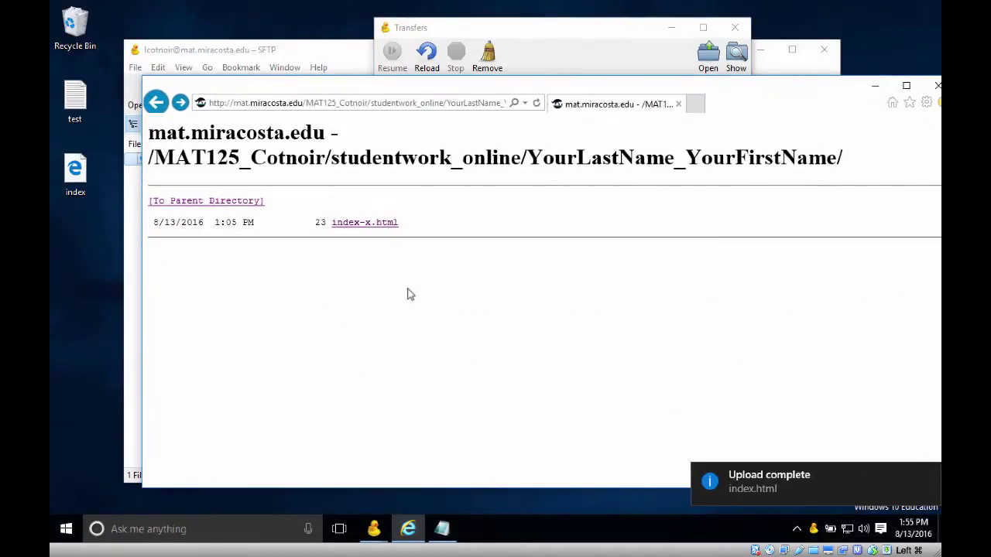
{"action": "left_click", "coordinate": [481, 103]}
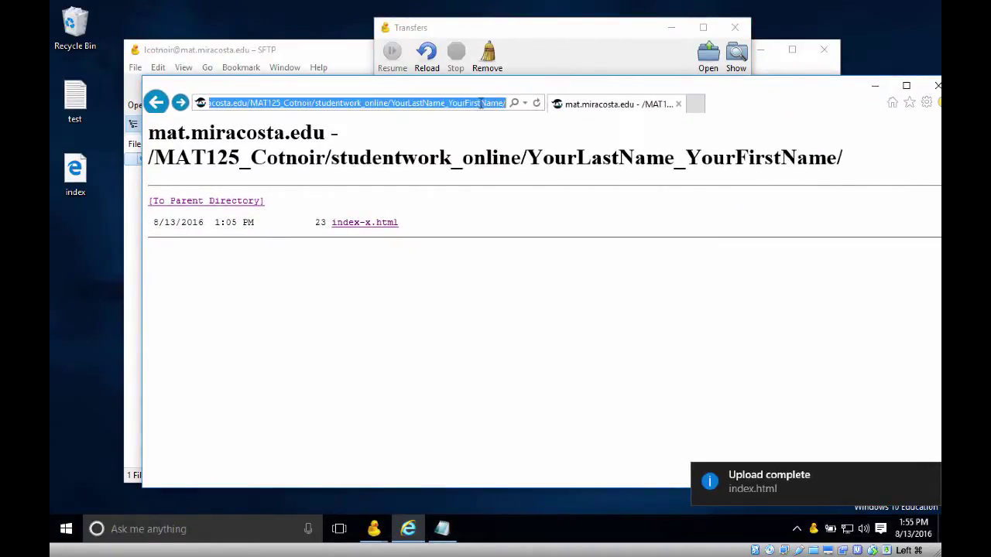
{"action": "key", "text": "Return"}
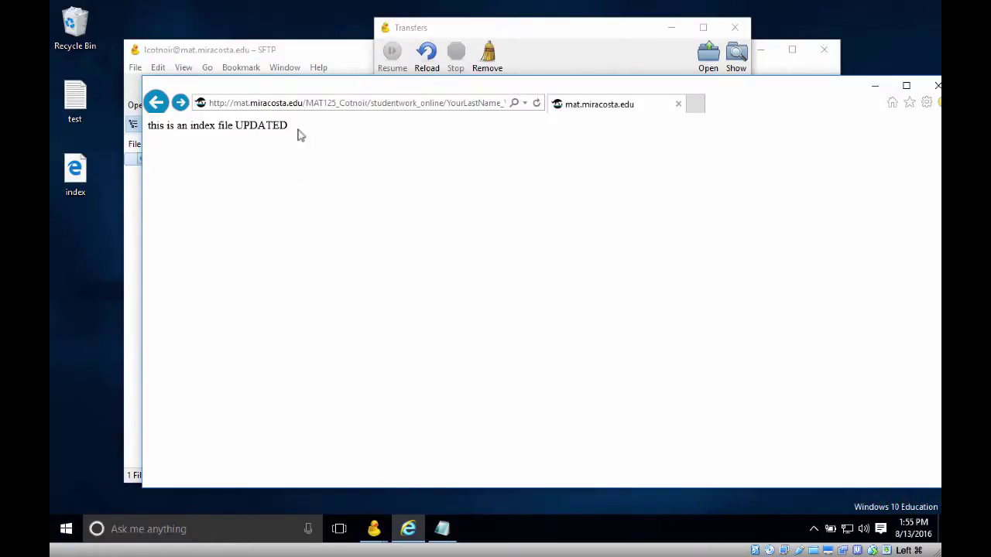
{"action": "left_click_drag", "start_coordinate": [654, 91], "coordinate": [622, 221]}
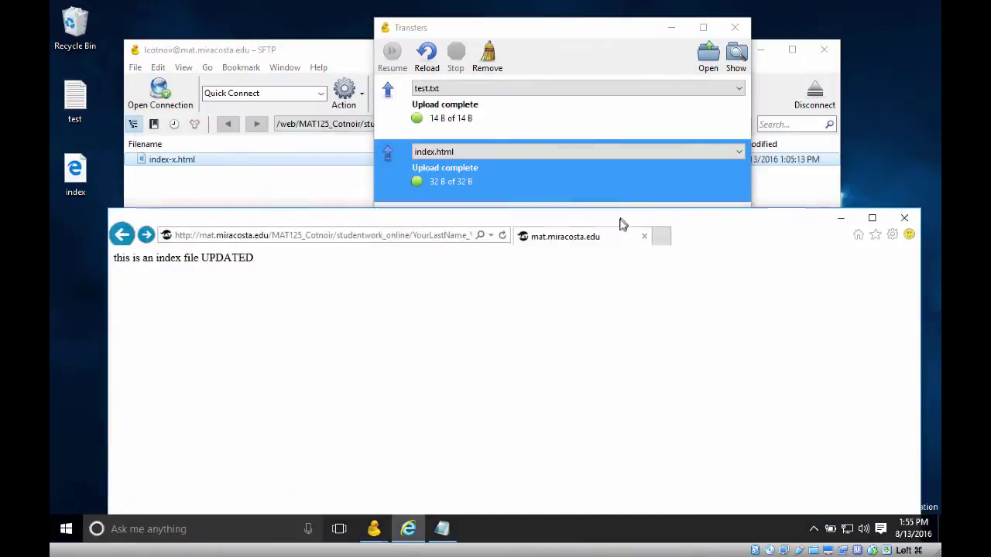
{"action": "left_click", "coordinate": [441, 529]}
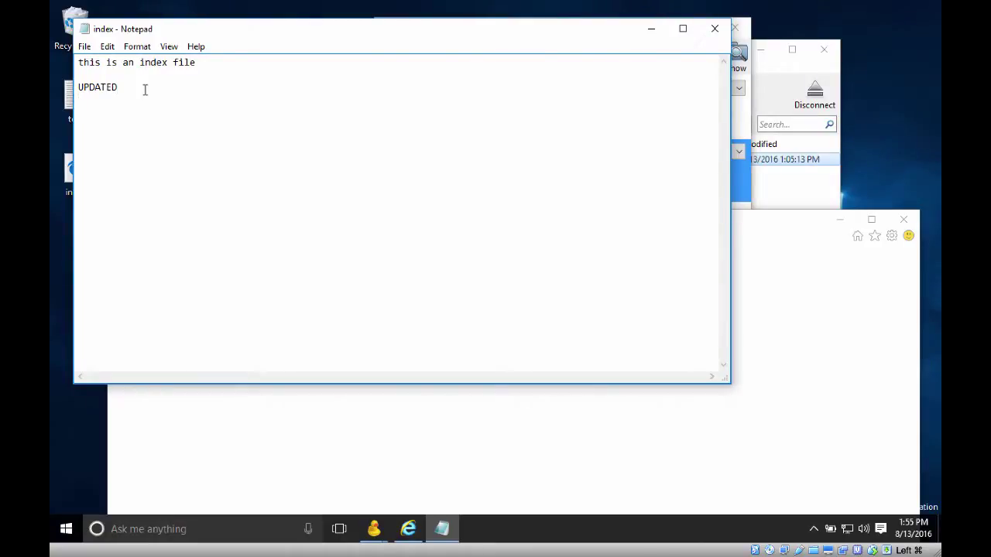
{"action": "type", "text": "XXXXXXXXX 2222222222"}
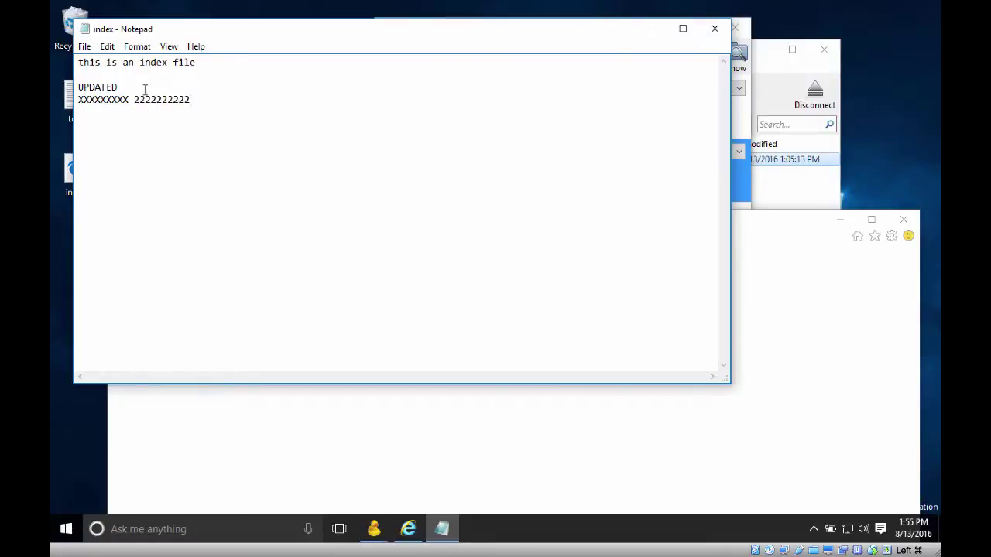
{"action": "left_click", "coordinate": [84, 46]}
{"action": "left_click", "coordinate": [96, 92]}
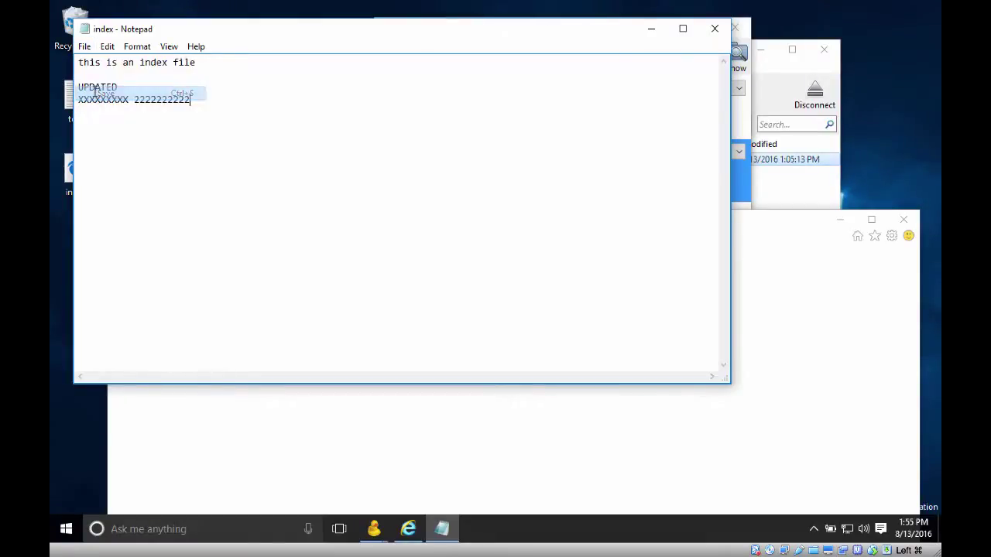
{"action": "left_click", "coordinate": [652, 30]}
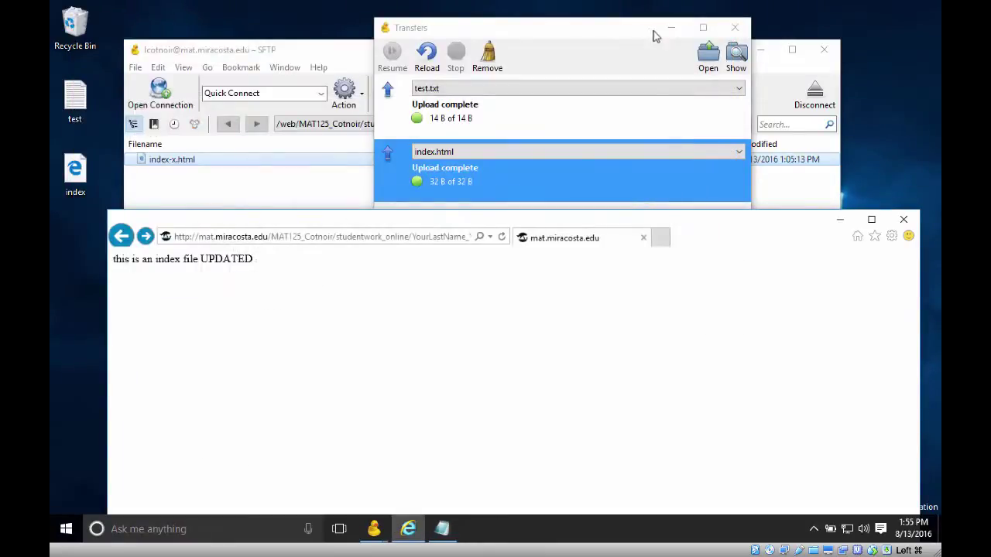
Upload index.html again from the Transfers list, overwriting the server copy, and refresh the web page in the browser.
{"action": "double_click", "coordinate": [435, 167]}
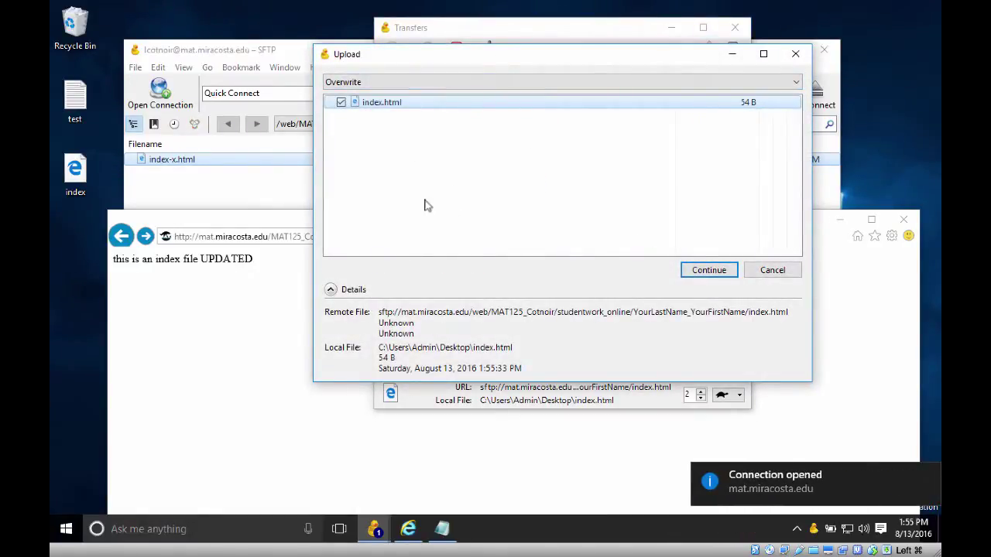
{"action": "left_click", "coordinate": [708, 269]}
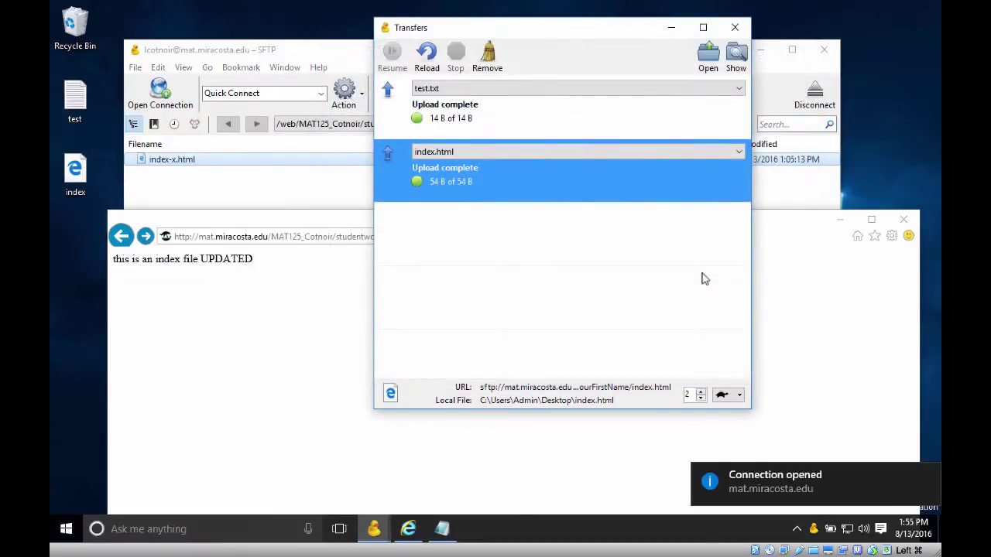
{"action": "left_click", "coordinate": [242, 223]}
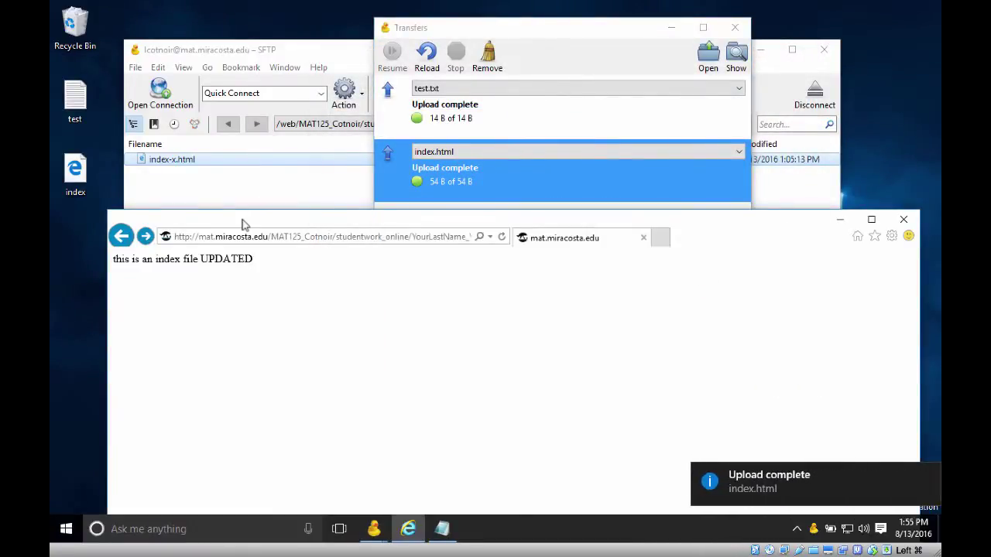
{"action": "left_click_drag", "start_coordinate": [243, 223], "coordinate": [229, 80]}
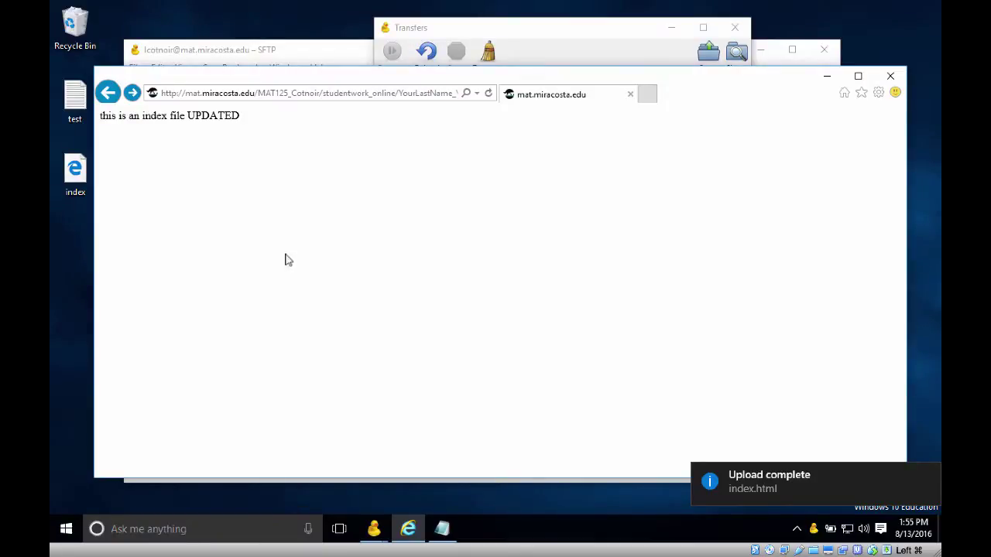
{"action": "left_click", "coordinate": [488, 94]}
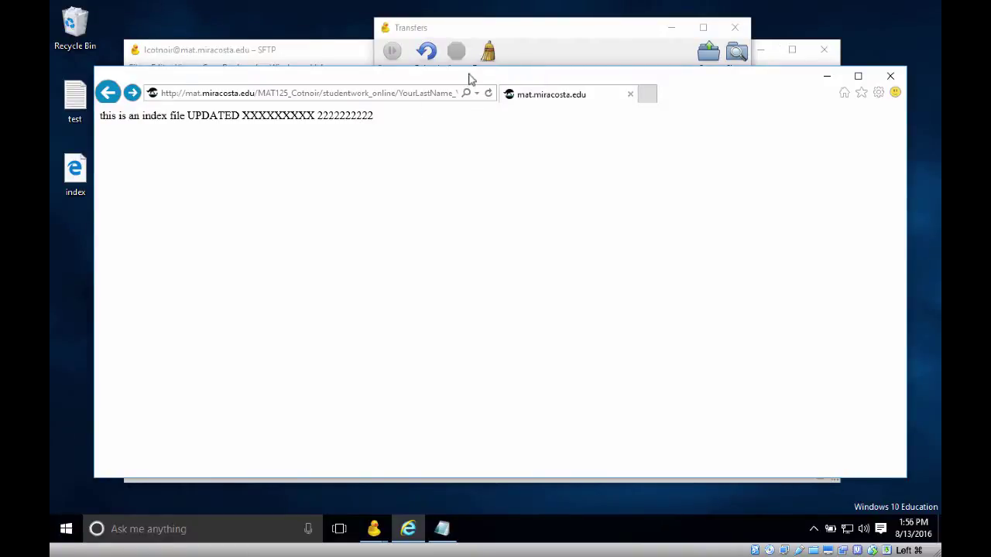
Clear the windows covering the remote file list, upload the desktop index file into the student folder, and close the Transfers window.
{"action": "left_click_drag", "start_coordinate": [469, 78], "coordinate": [465, 220]}
{"action": "left_click", "coordinate": [531, 32]}
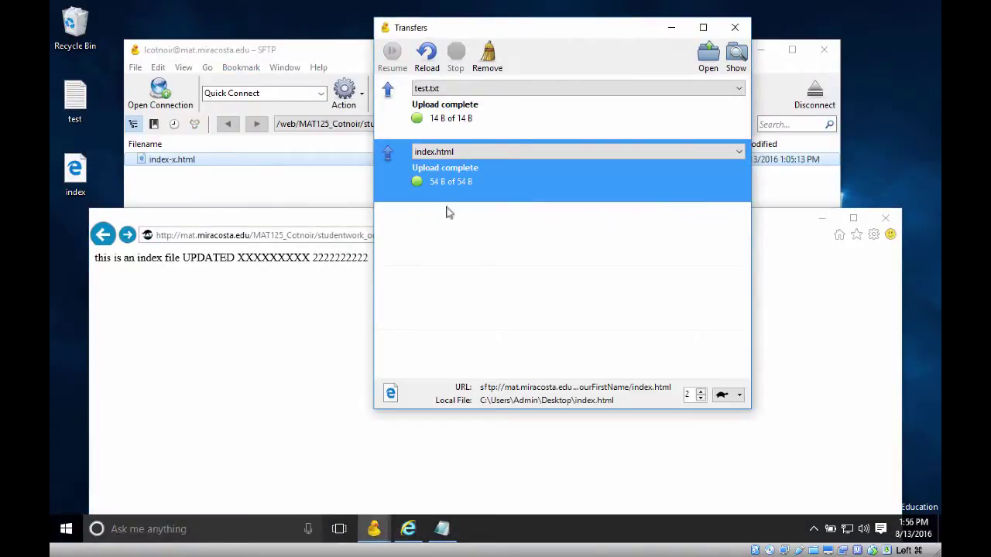
{"action": "left_click", "coordinate": [735, 27]}
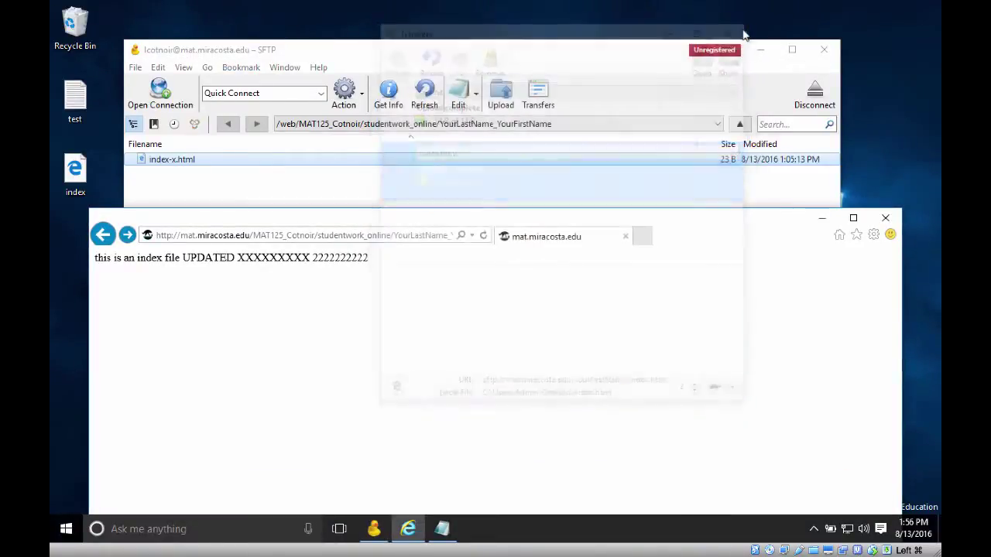
{"action": "left_click_drag", "start_coordinate": [75, 172], "coordinate": [186, 193]}
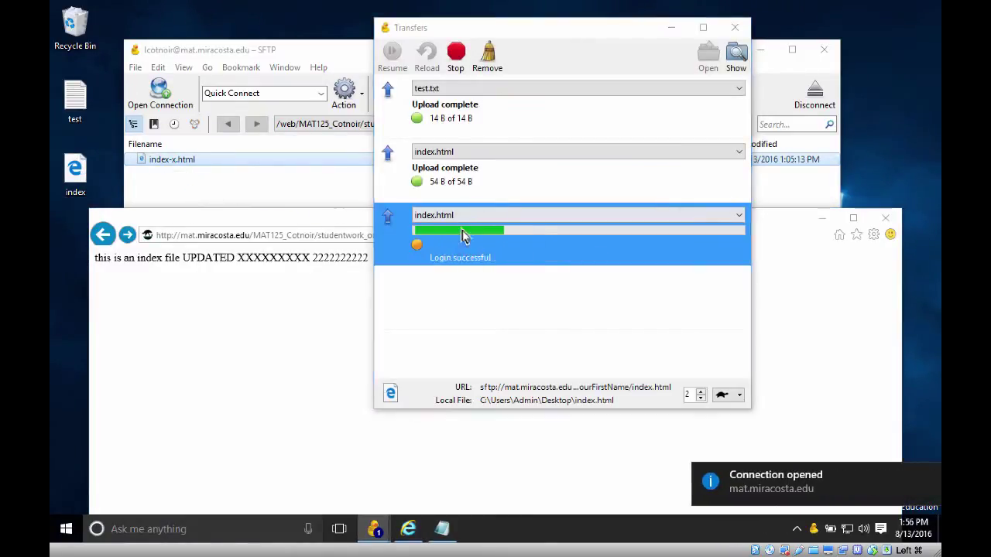
{"action": "left_click", "coordinate": [724, 274]}
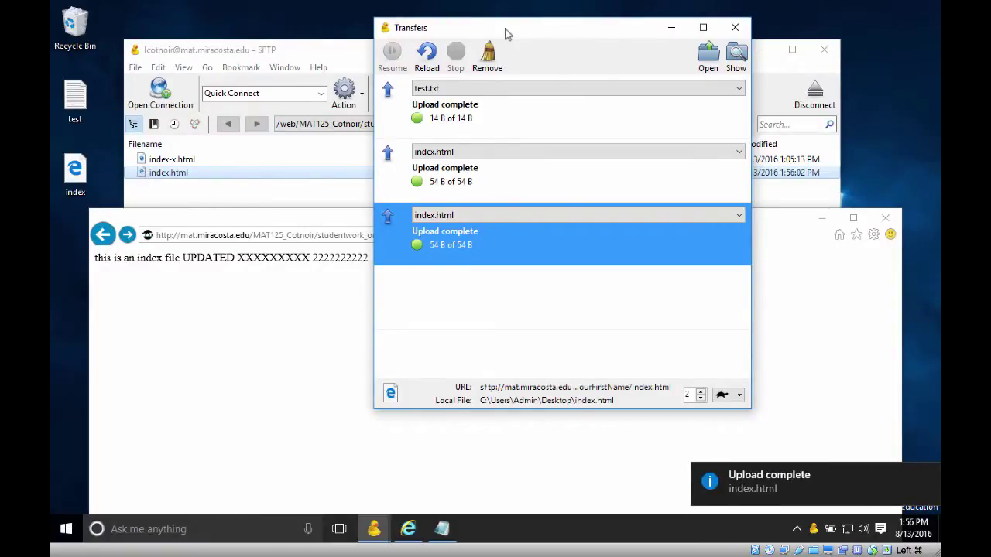
{"action": "left_click", "coordinate": [738, 31]}
Bring the SFTP browser window to the front and show its log drawer.
{"action": "left_click", "coordinate": [616, 68]}
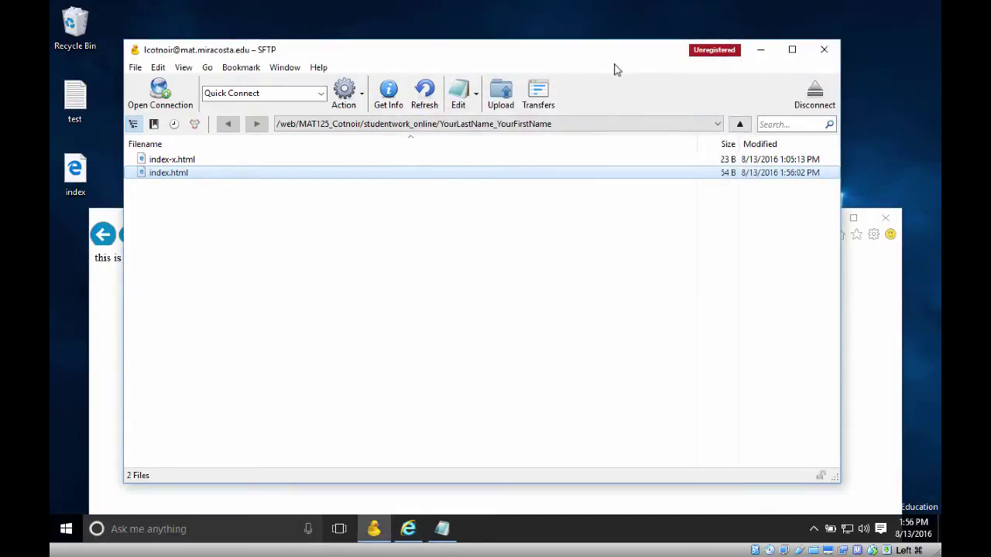
{"action": "left_click", "coordinate": [185, 68]}
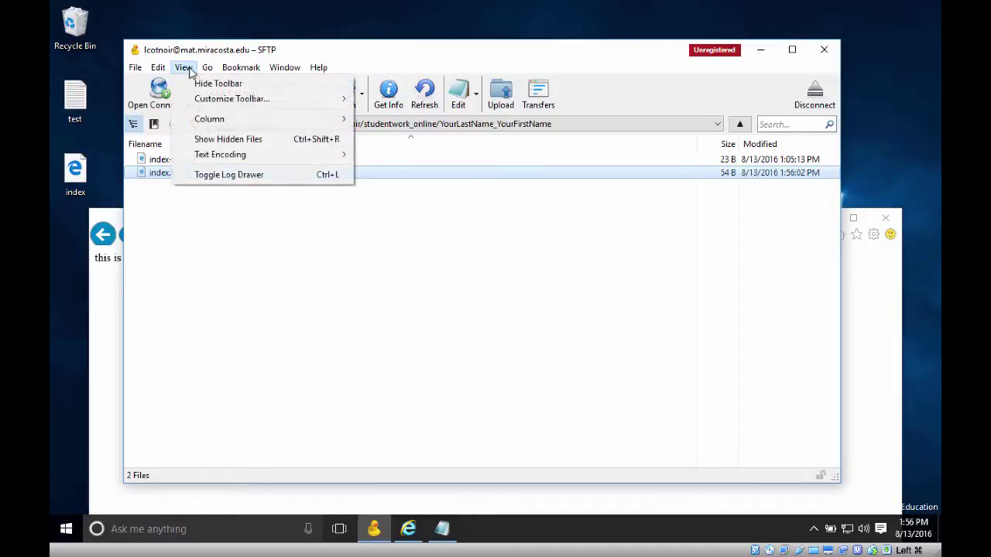
{"action": "left_click", "coordinate": [221, 174]}
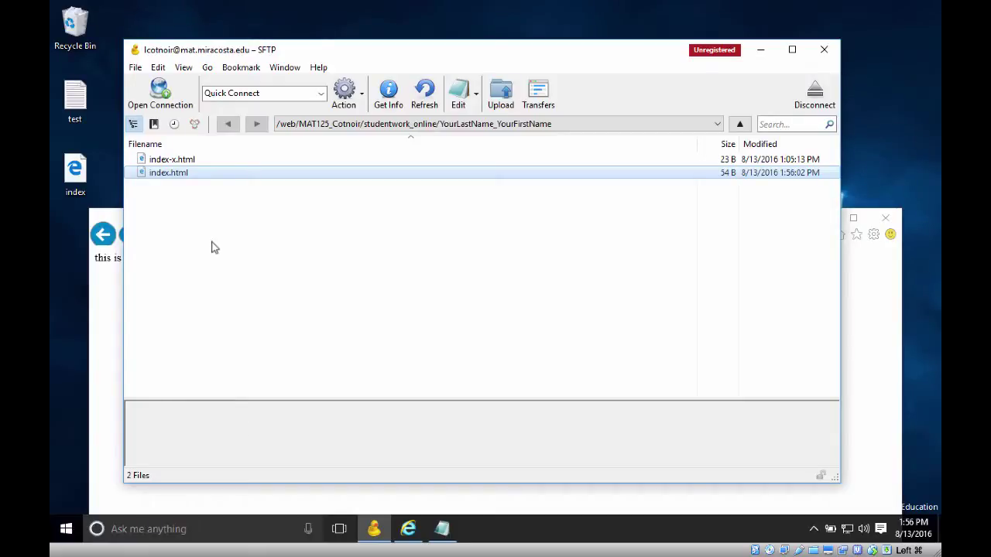
Delete index.html from the remote student folder and confirm the deletion.
{"action": "right_click", "coordinate": [175, 177]}
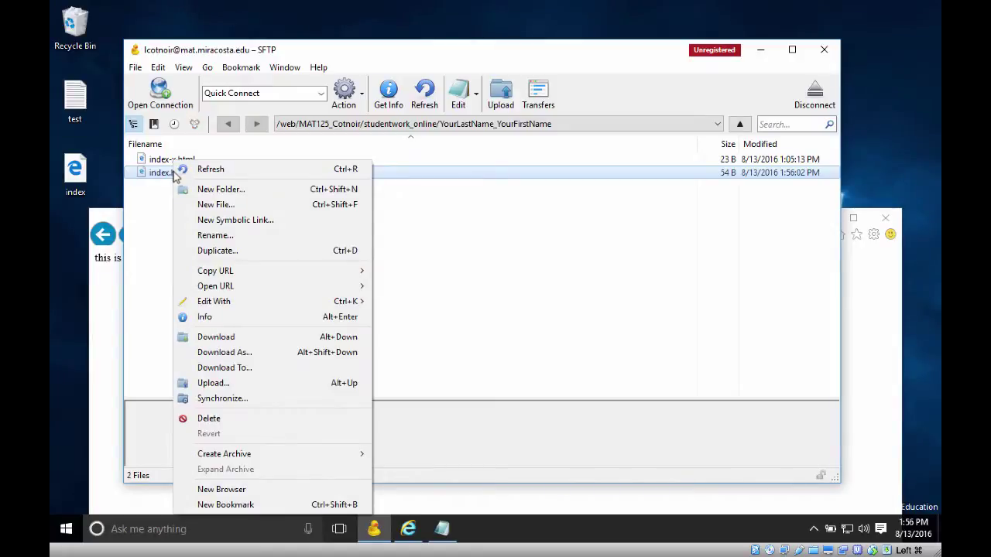
{"action": "left_click", "coordinate": [253, 425]}
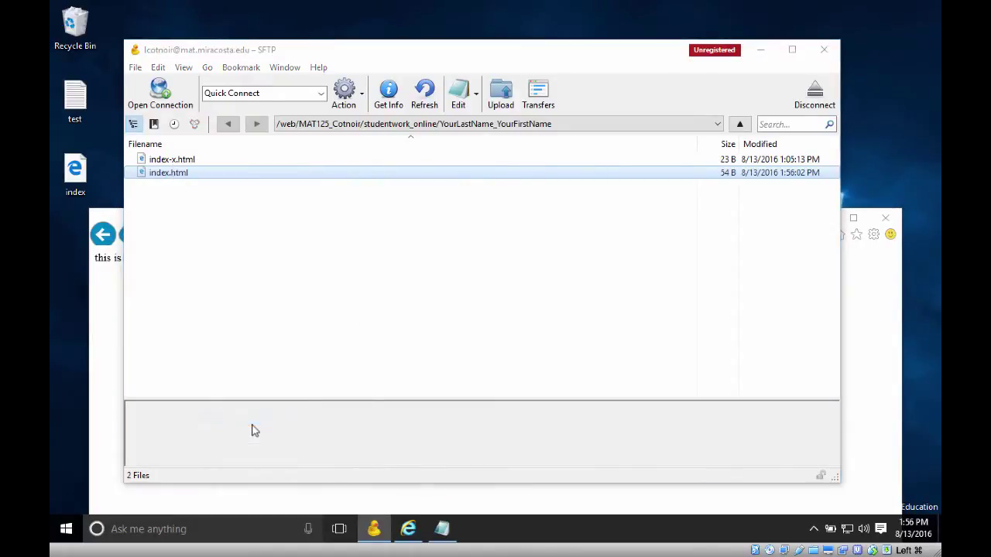
{"action": "left_click", "coordinate": [469, 283]}
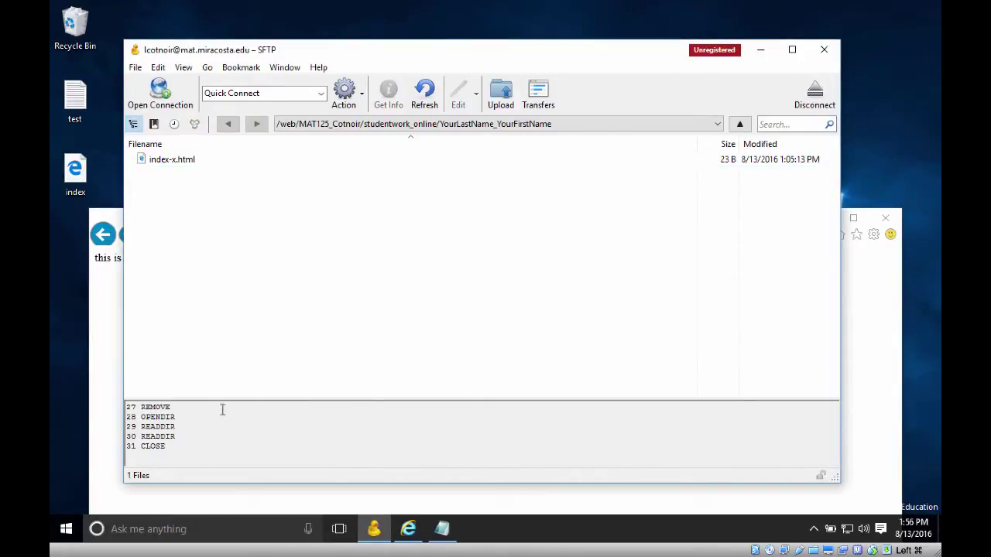
Select all the entries in the log drawer to review the commands sent to the server.
{"action": "left_click_drag", "start_coordinate": [172, 452], "coordinate": [129, 397]}
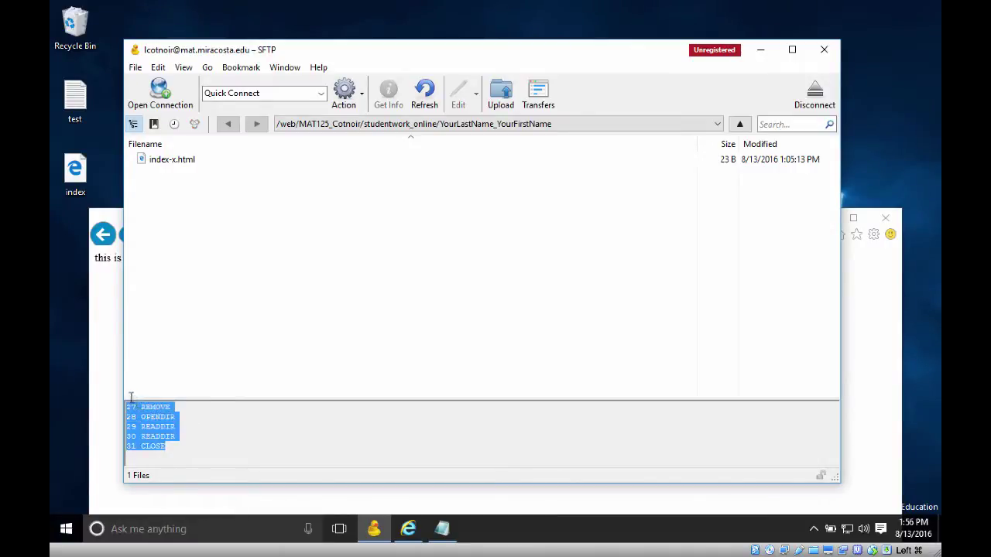
{"action": "left_click", "coordinate": [195, 455]}
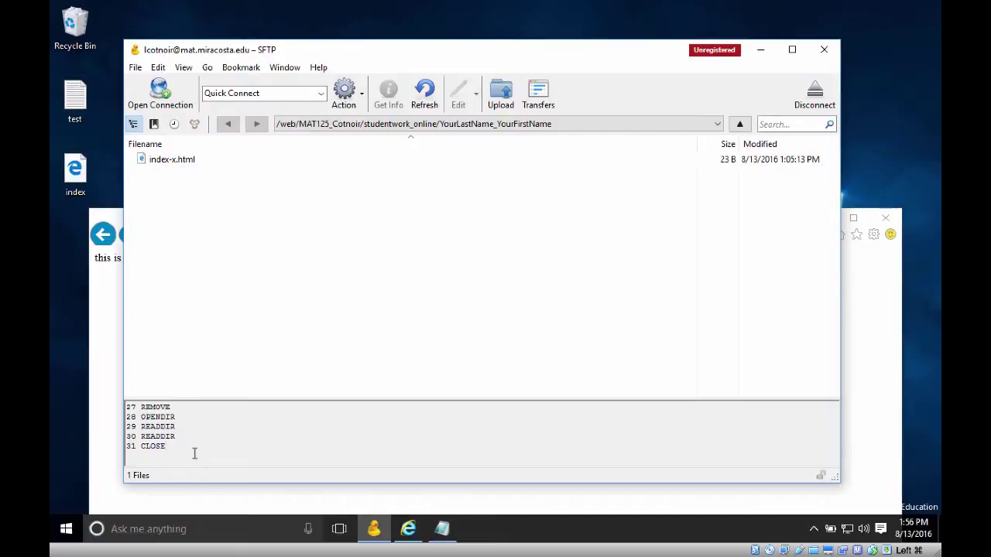
{"action": "key", "text": "ctrl+a"}
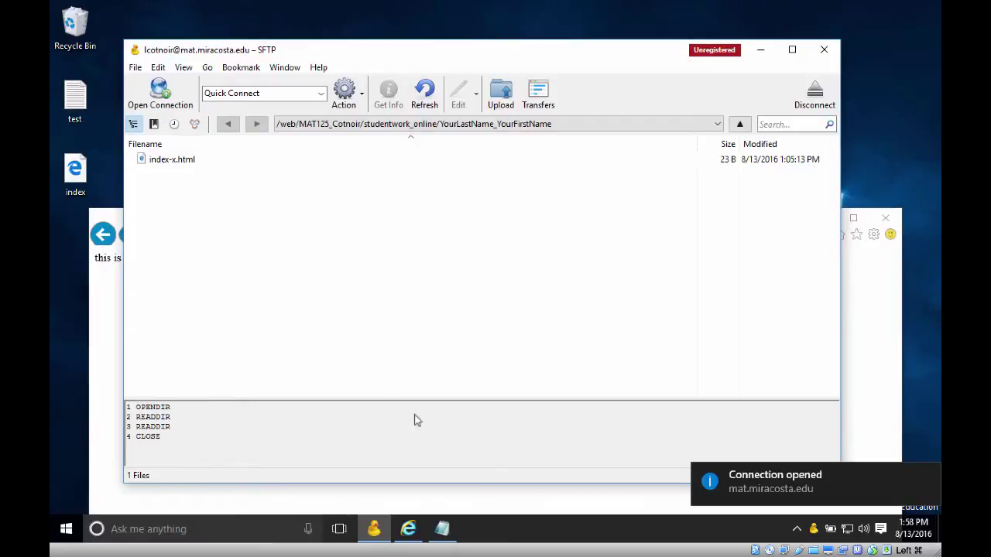
Delete index-x.html from the remote student folder and confirm the deletion.
{"action": "left_click", "coordinate": [156, 161]}
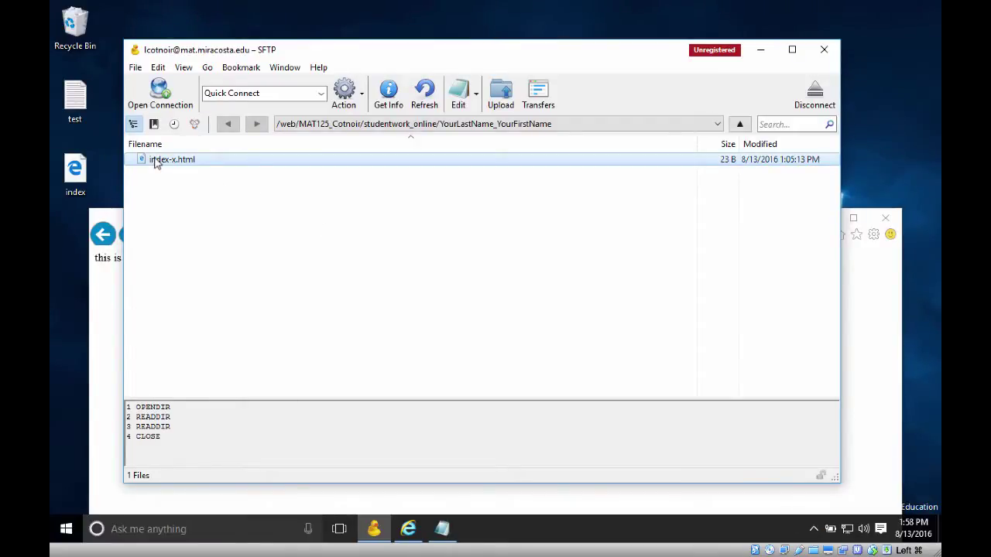
{"action": "right_click", "coordinate": [156, 161]}
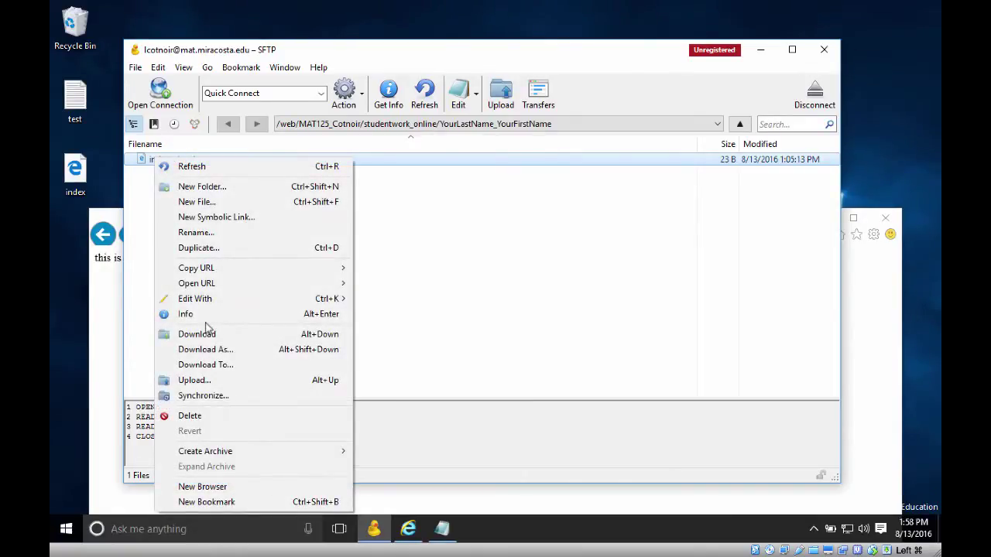
{"action": "left_click", "coordinate": [195, 416]}
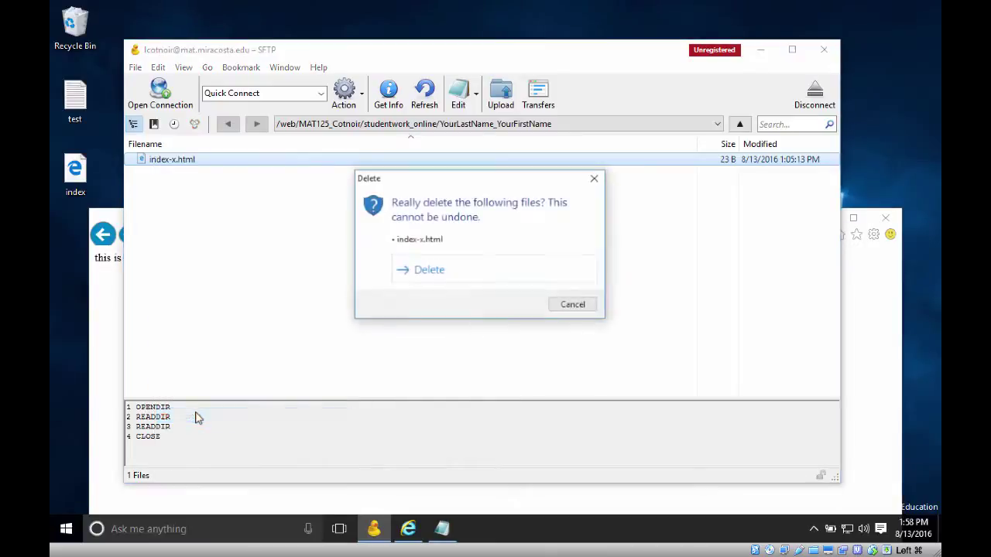
{"action": "left_click", "coordinate": [488, 268]}
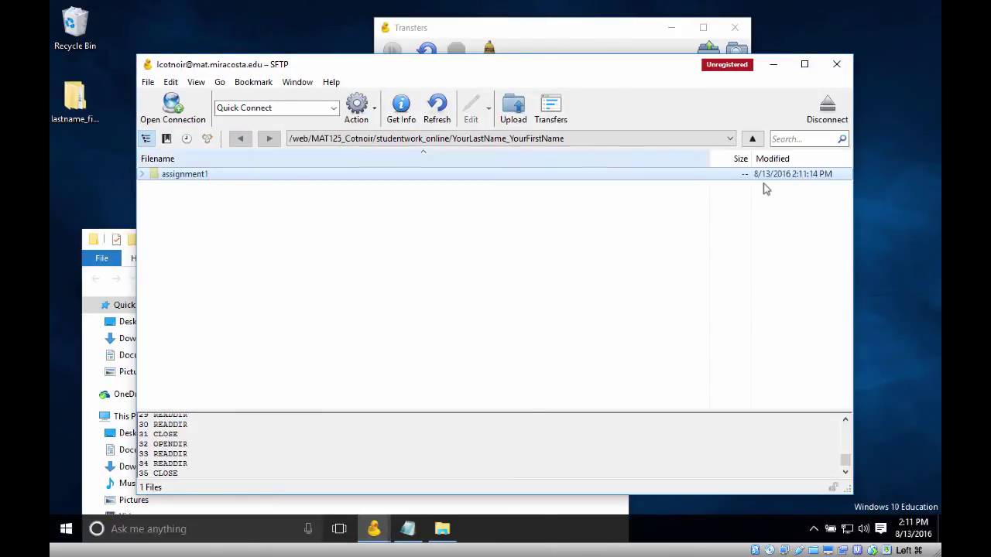
Disconnect from the SFTP server and display the list of saved bookmarks.
{"action": "left_click", "coordinate": [827, 115]}
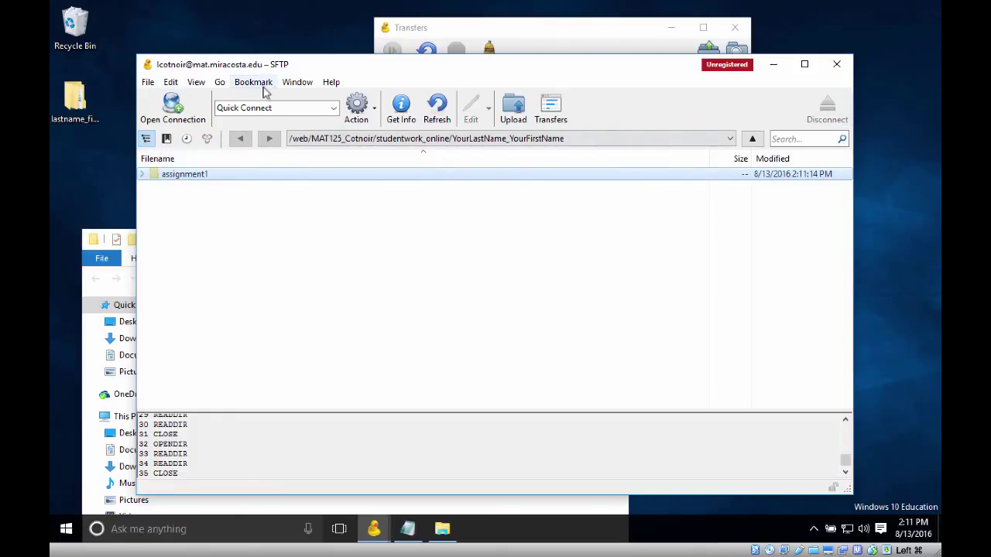
{"action": "left_click", "coordinate": [263, 88]}
{"action": "left_click", "coordinate": [263, 98]}
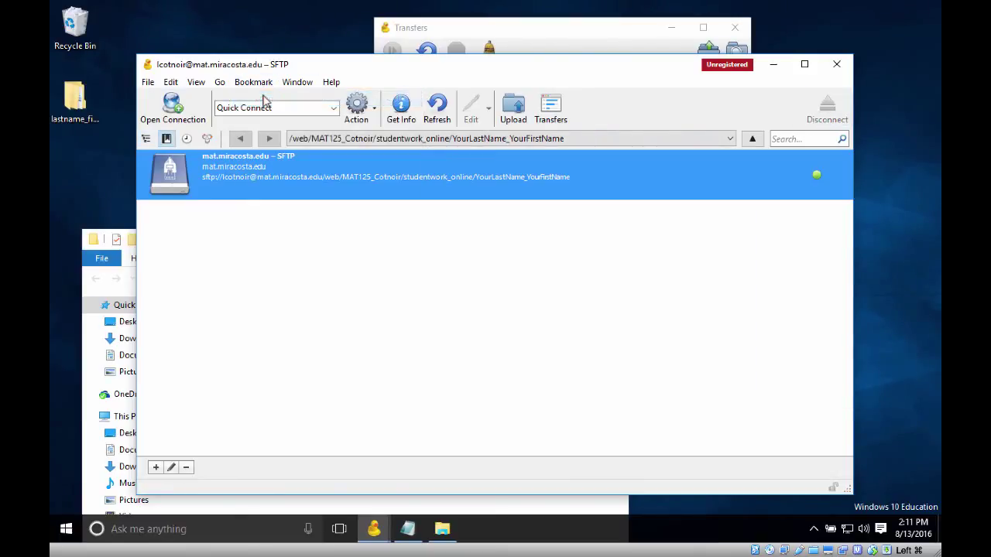